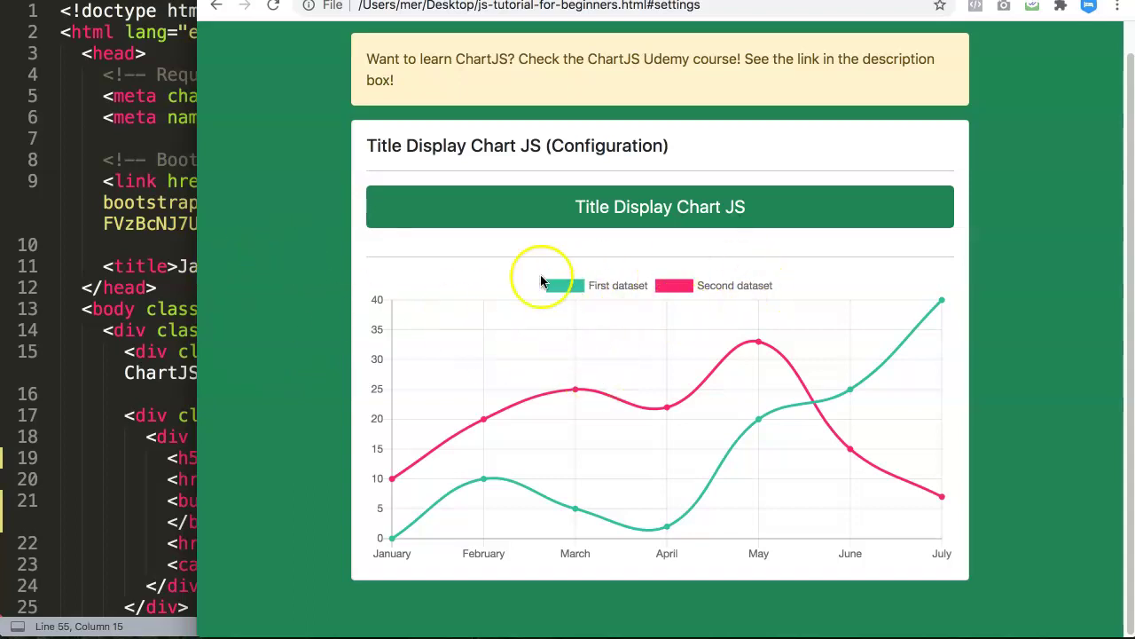
# Switch between the rendered chart page in Chrome and its HTML source in Sublime Text
pyautogui.click(84, 302)
pyautogui.click(262, 287)
pyautogui.scroll(-5, 230, 311)
pyautogui.scroll(5, 230, 311)
pyautogui.click(1031, 266)
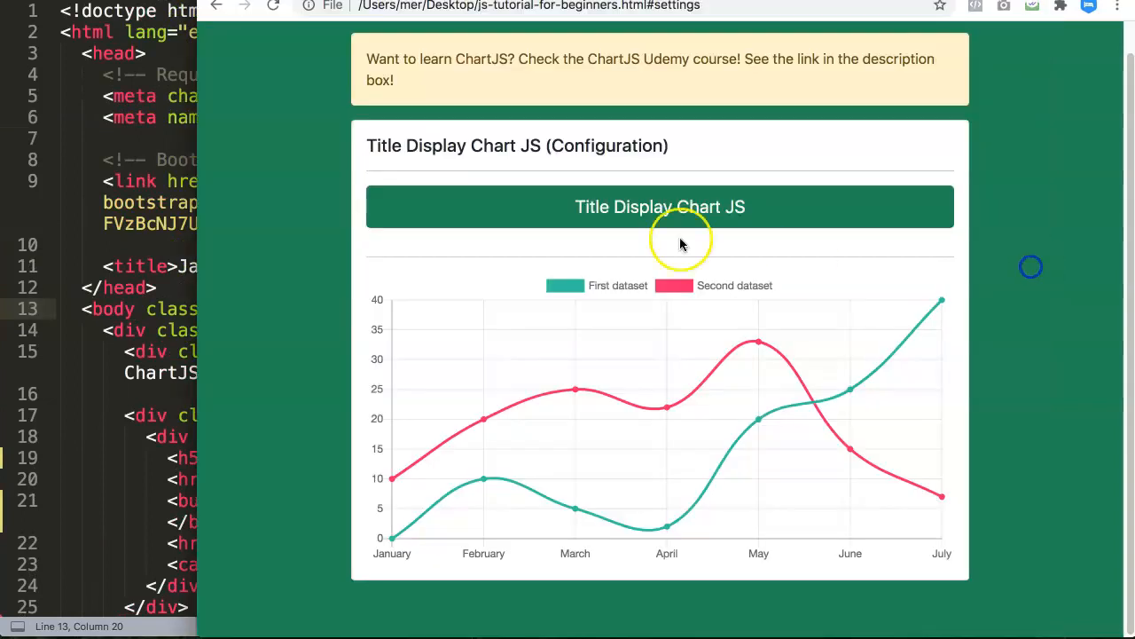
pyautogui.click(182, 307)
pyautogui.scroll(-1, 162, 359)
pyautogui.scroll(-5, 163, 360)
# Insert a plain 'Title: Chart in Chart JS' line after the <hr>, save, and reload the page
pyautogui.click(236, 342)
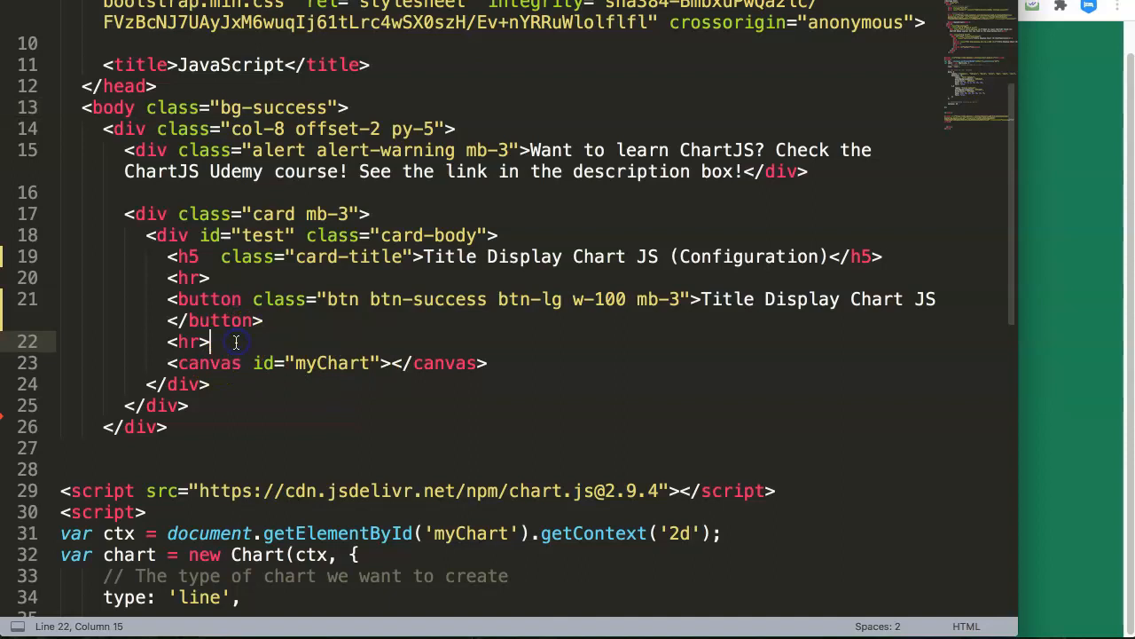
pyautogui.press('Return')
pyautogui.write('Title: Chart in Chart JS')
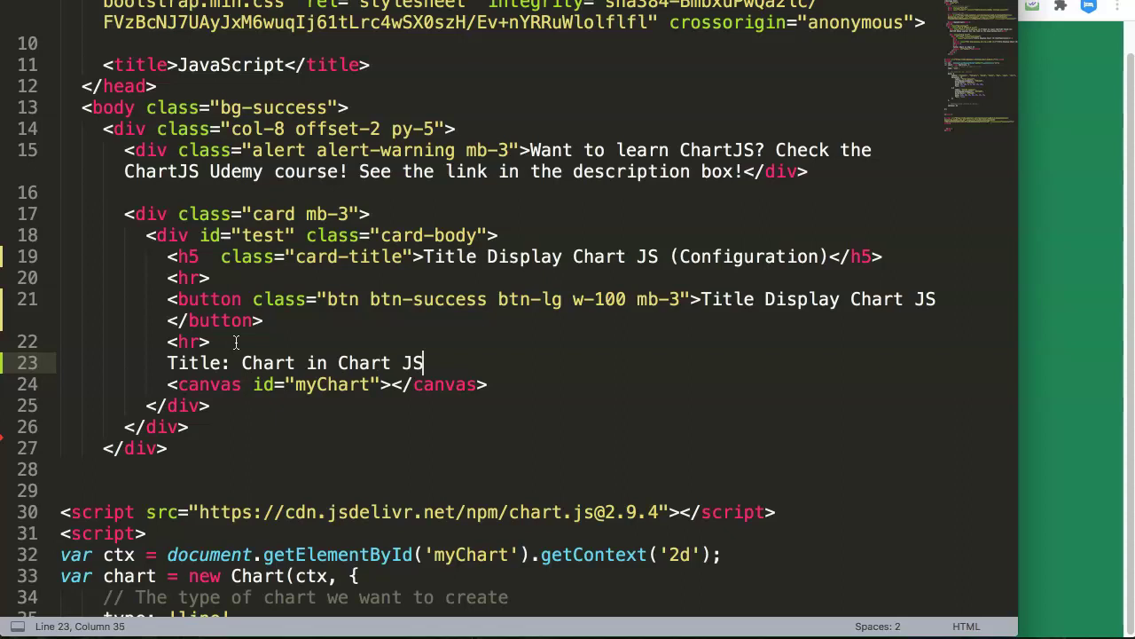
pyautogui.press('super+s')
pyautogui.click(1060, 385)
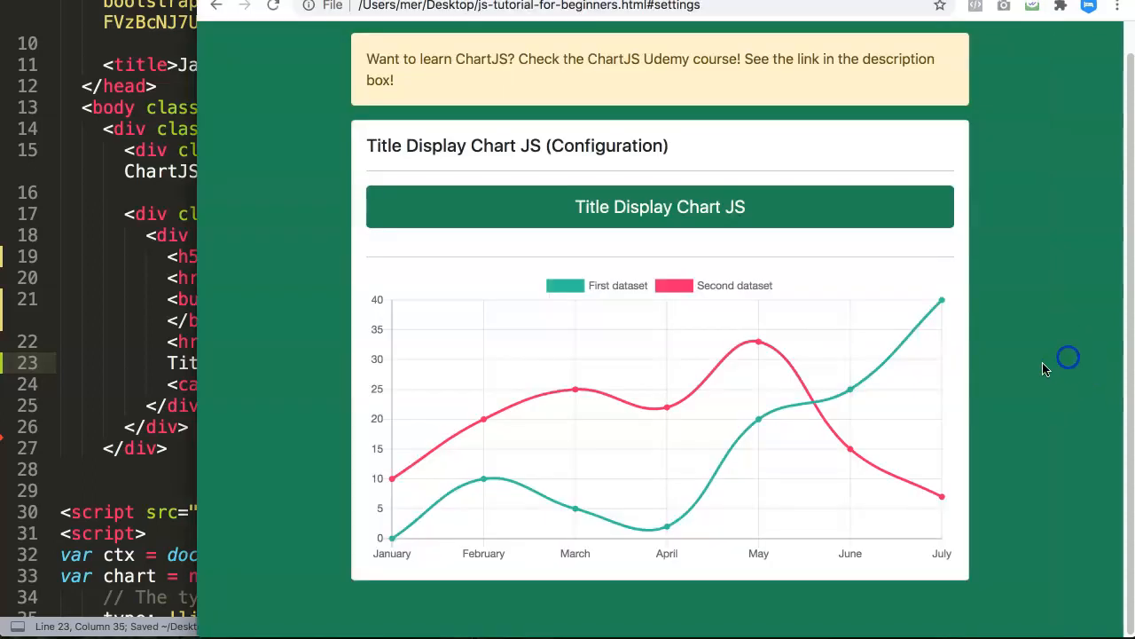
pyautogui.press('super+r')
pyautogui.tripleClick(463, 280)
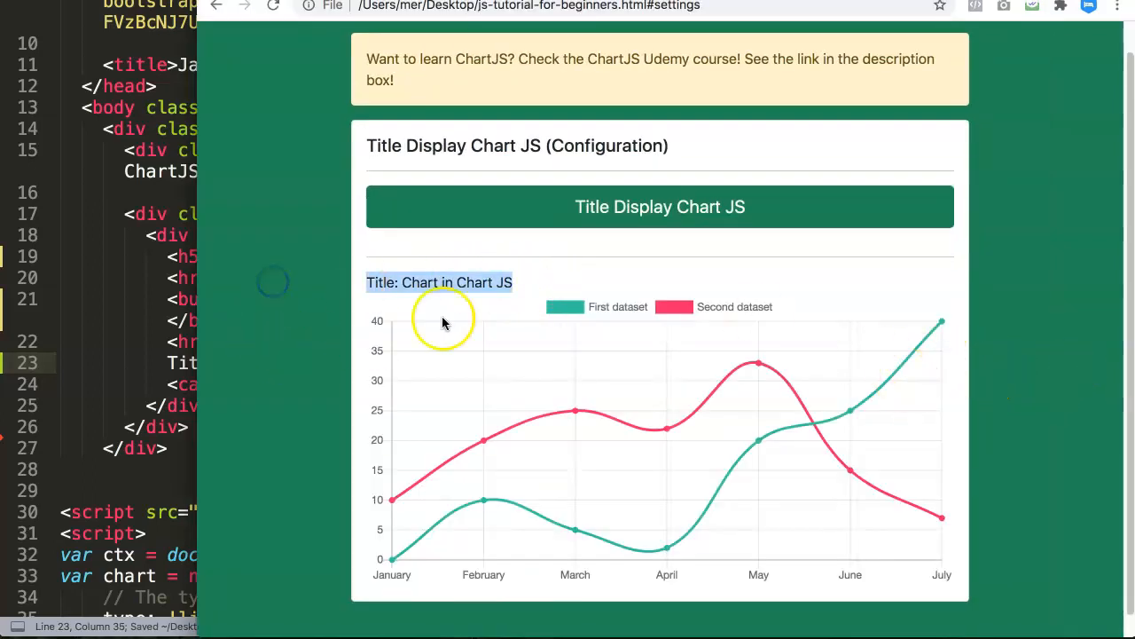
# Compare the canvas markup with the rendered page, highlighting the canvas line and banner text
pyautogui.click(151, 310)
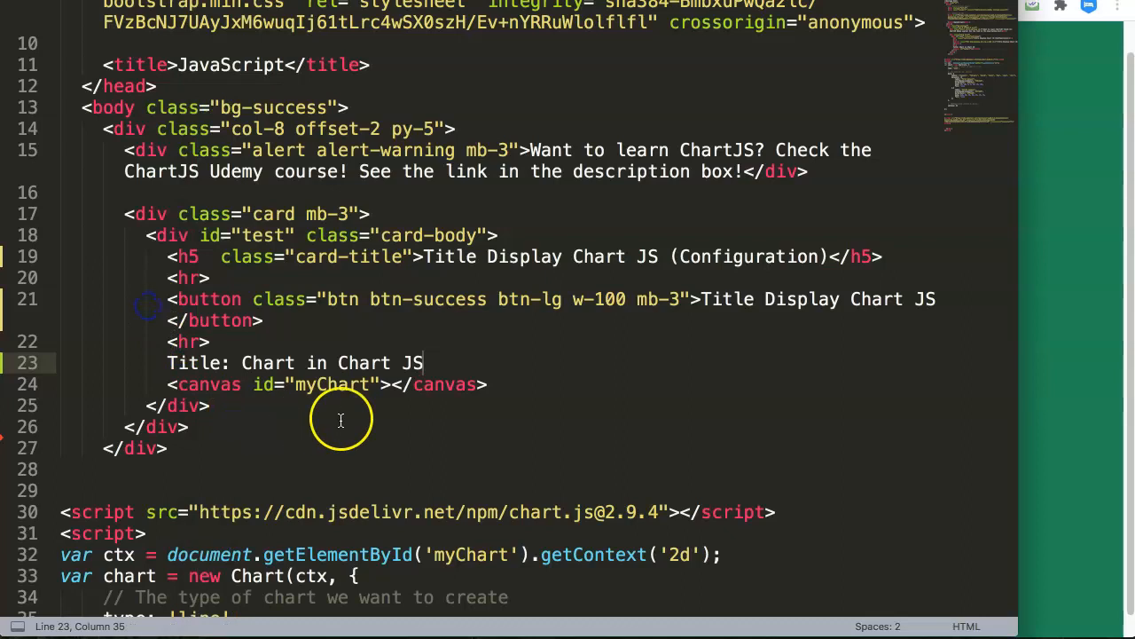
pyautogui.moveTo(487, 384); pyautogui.dragTo(133, 384)
pyautogui.click(230, 443)
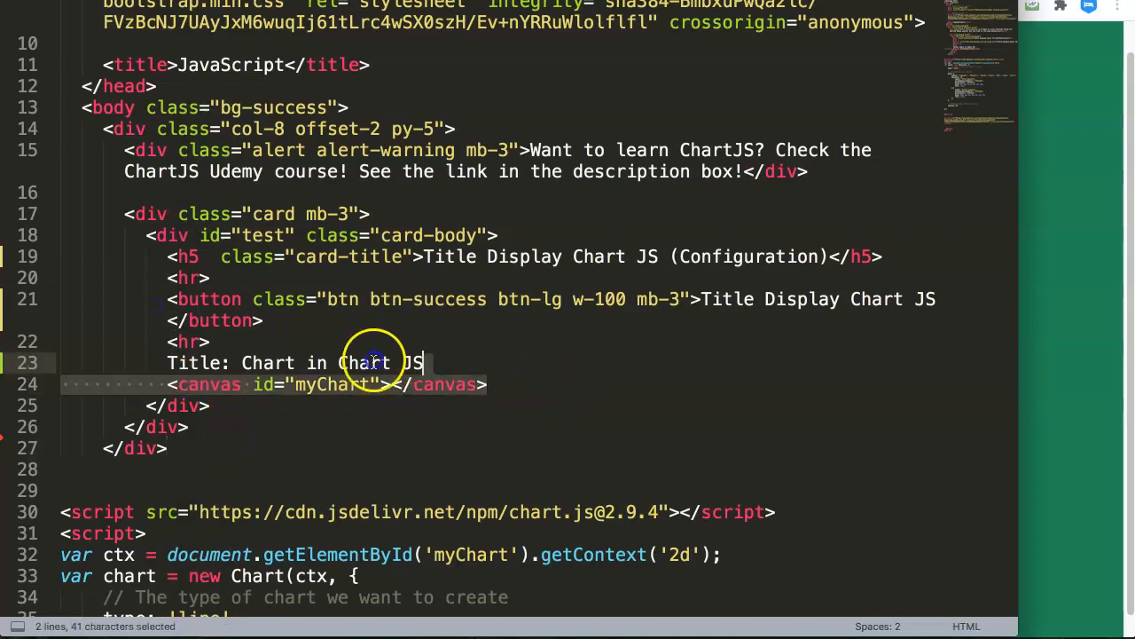
pyautogui.moveTo(230, 384)
pyautogui.mouseDown()
pyautogui.moveTo(199, 371)
pyautogui.moveTo(476, 361)
pyautogui.mouseUp()
pyautogui.click(1069, 304)
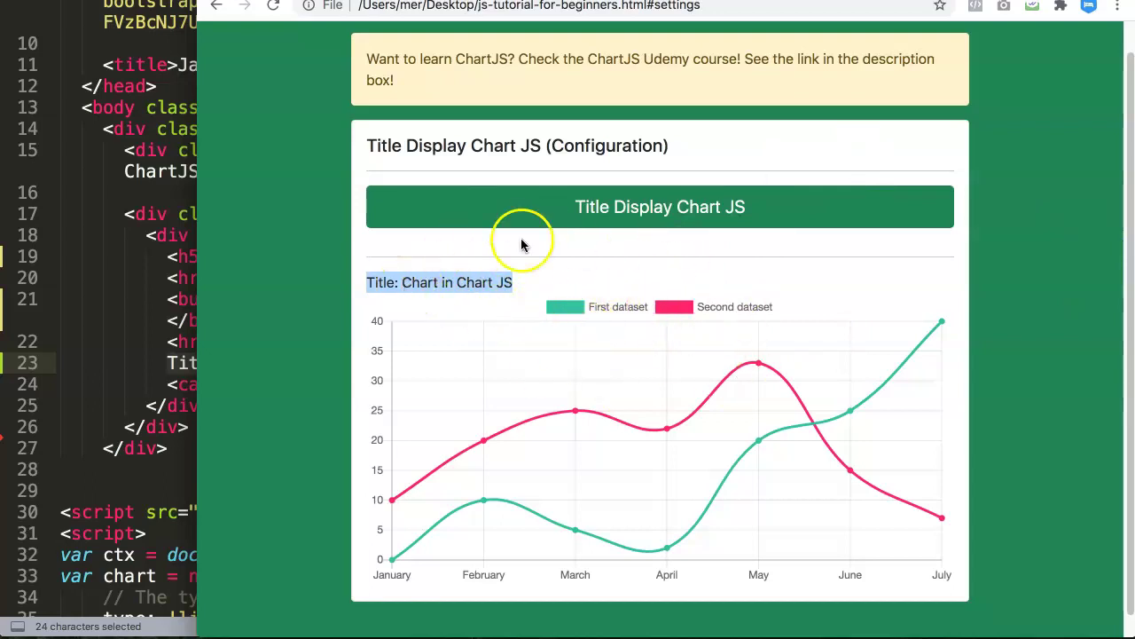
pyautogui.click(90, 346)
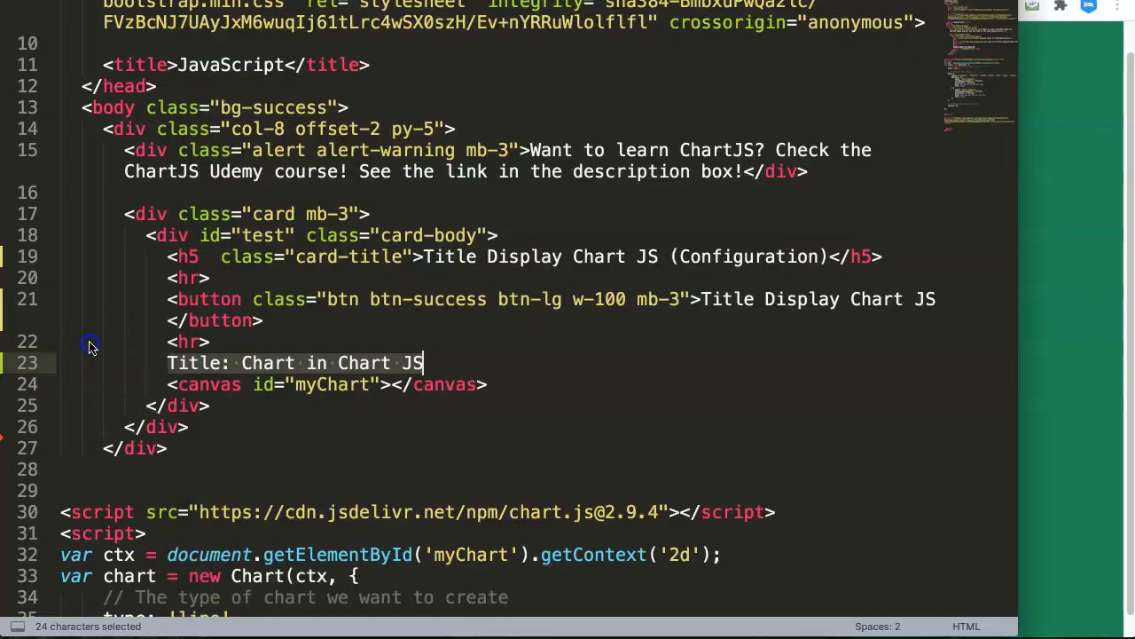
pyautogui.click(1038, 233)
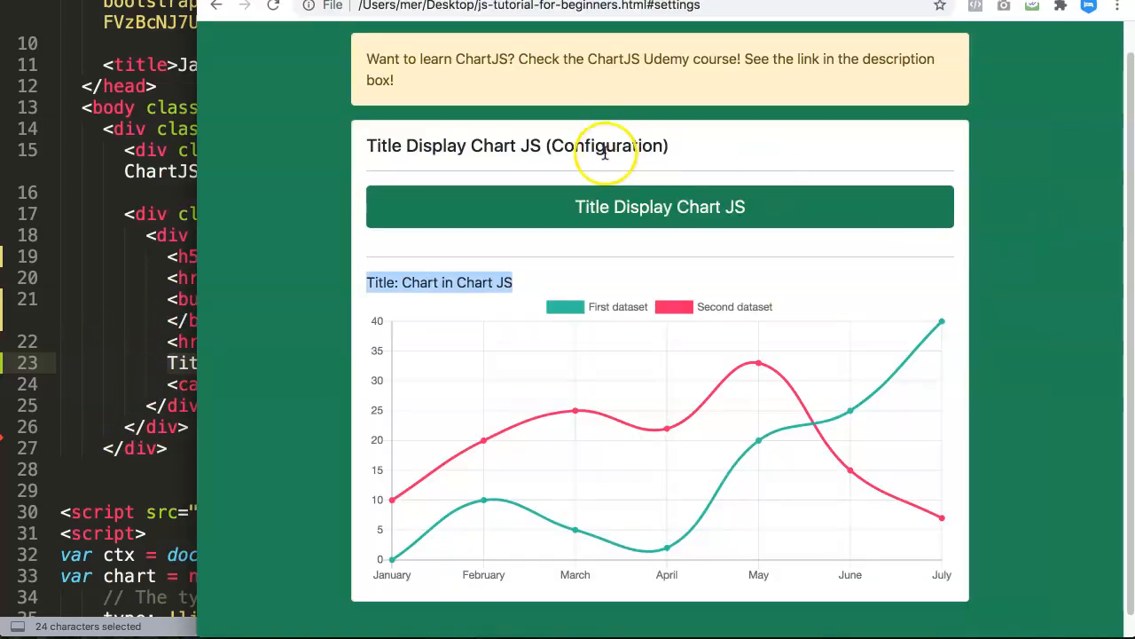
pyautogui.moveTo(456, 76); pyautogui.dragTo(322, 100)
pyautogui.moveTo(508, 59); pyautogui.dragTo(689, 58)
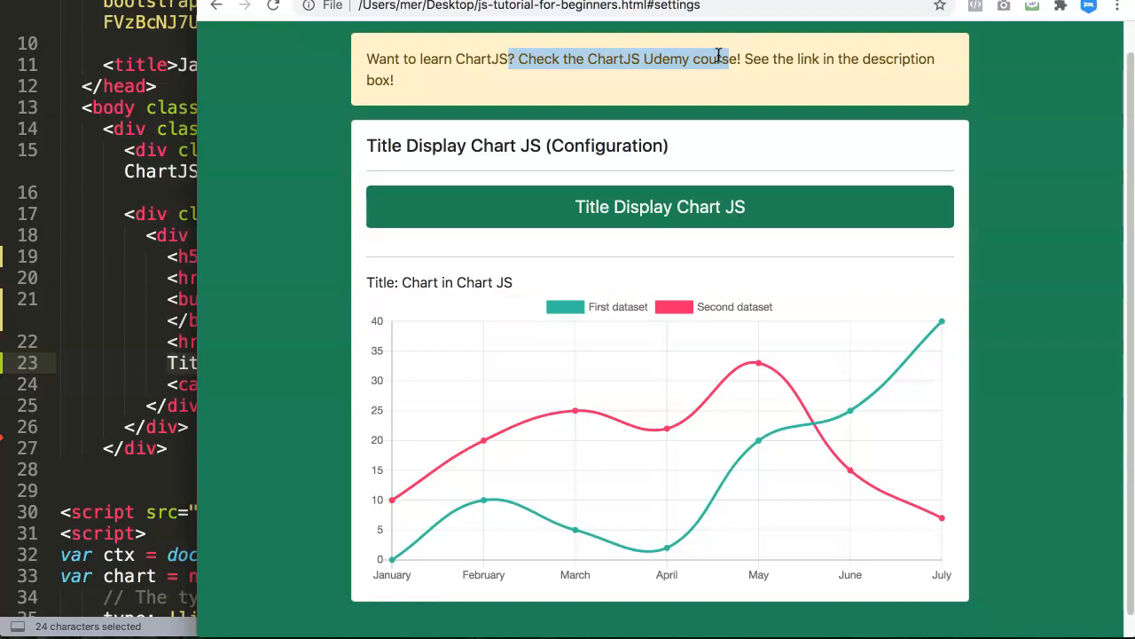
# Delete the 'Title: Chart in Chart JS' line, save, and reload the page without it
pyautogui.click(114, 241)
pyautogui.scroll(-5, 279, 254)
pyautogui.scroll(4, 310, 246)
pyautogui.scroll(1, 279, 240)
pyautogui.moveTo(464, 313); pyautogui.dragTo(77, 312)
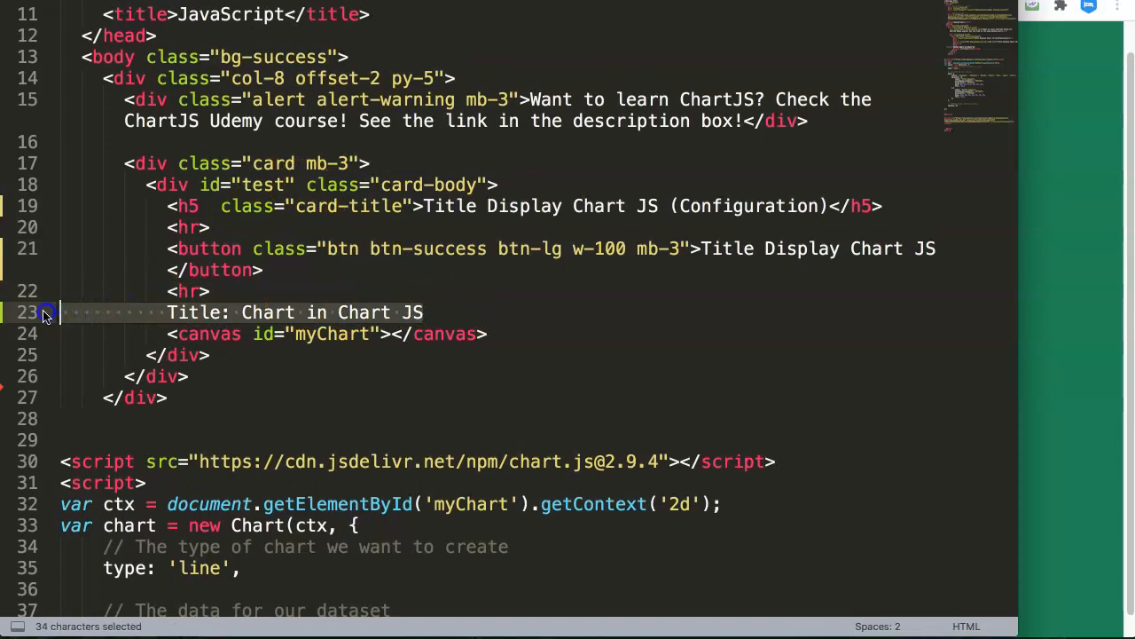
pyautogui.press('BackSpace')
pyautogui.press('BackSpace')
pyautogui.hotkey('ctrl', 's')
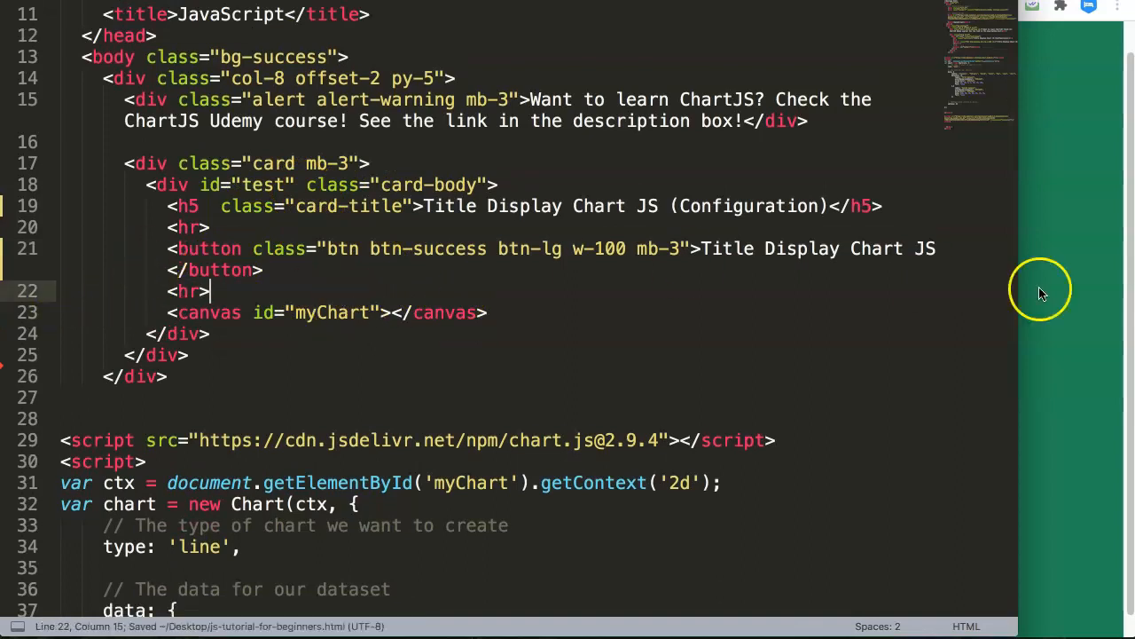
pyautogui.click(1080, 276)
pyautogui.hotkey('ctrl', 'r')
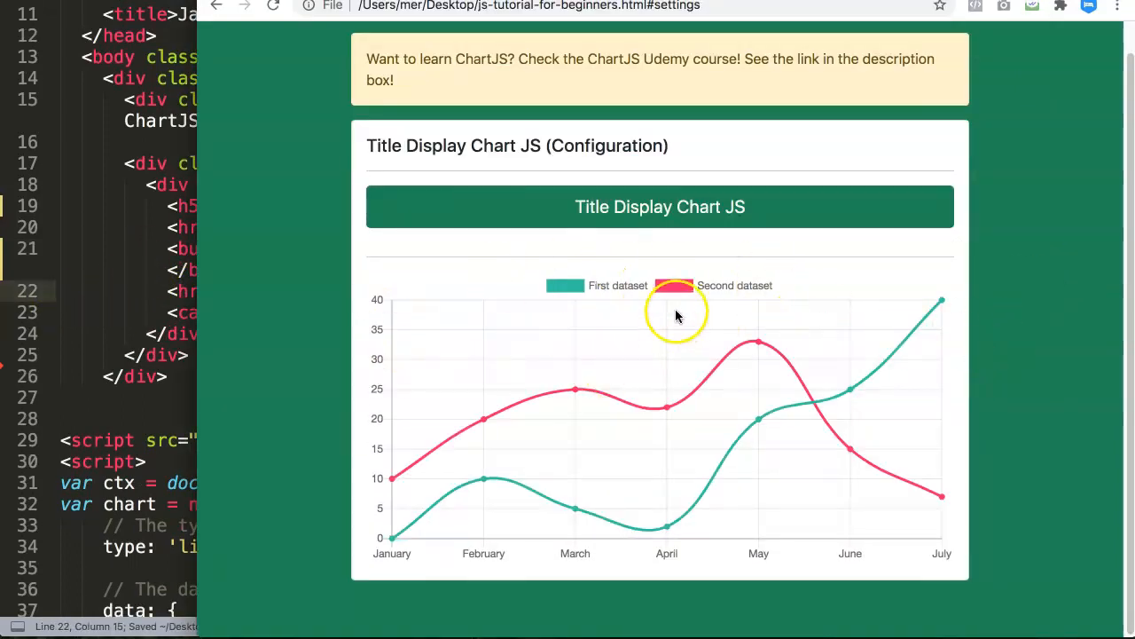
pyautogui.click(99, 342)
pyautogui.scroll(-5, 107, 344)
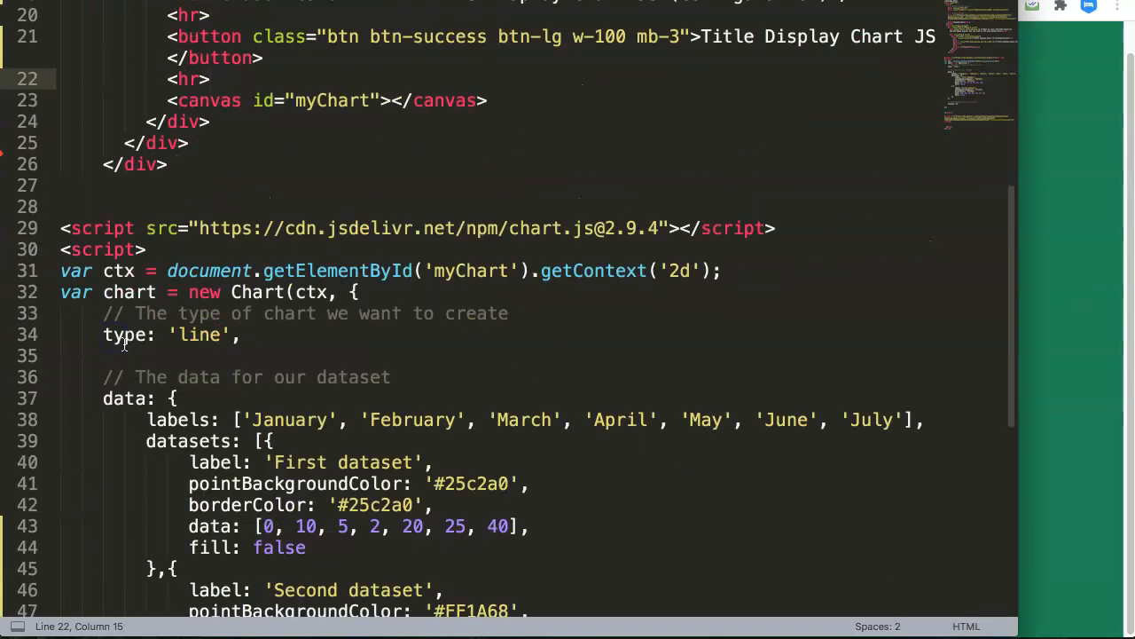
pyautogui.scroll(-5, 126, 345)
pyautogui.scroll(2, 126, 344)
pyautogui.click(1041, 213)
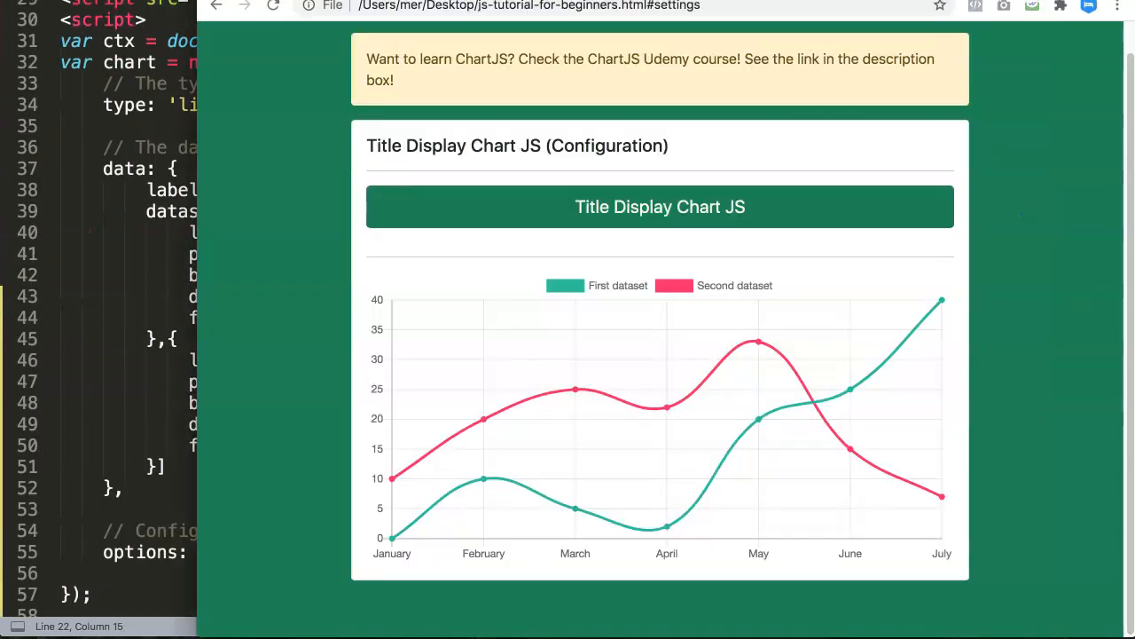
pyautogui.hotkey('ctrl', 'Tab')
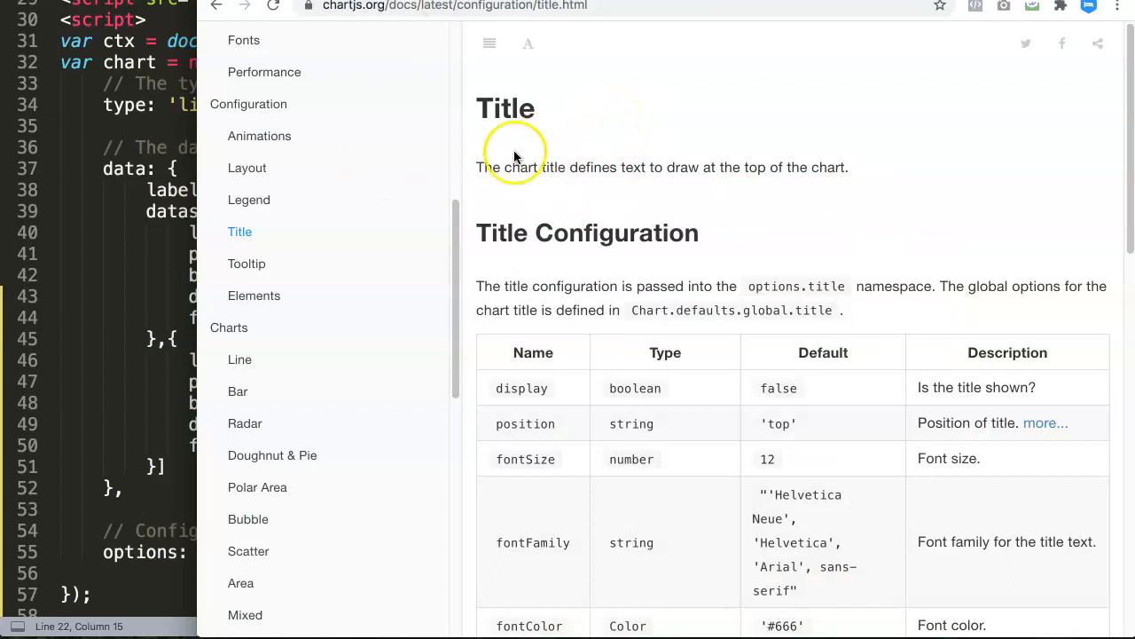
pyautogui.moveTo(479, 166); pyautogui.dragTo(683, 183)
pyautogui.click(672, 210)
pyautogui.scroll(-3, 667, 215)
pyautogui.scroll(3, 670, 213)
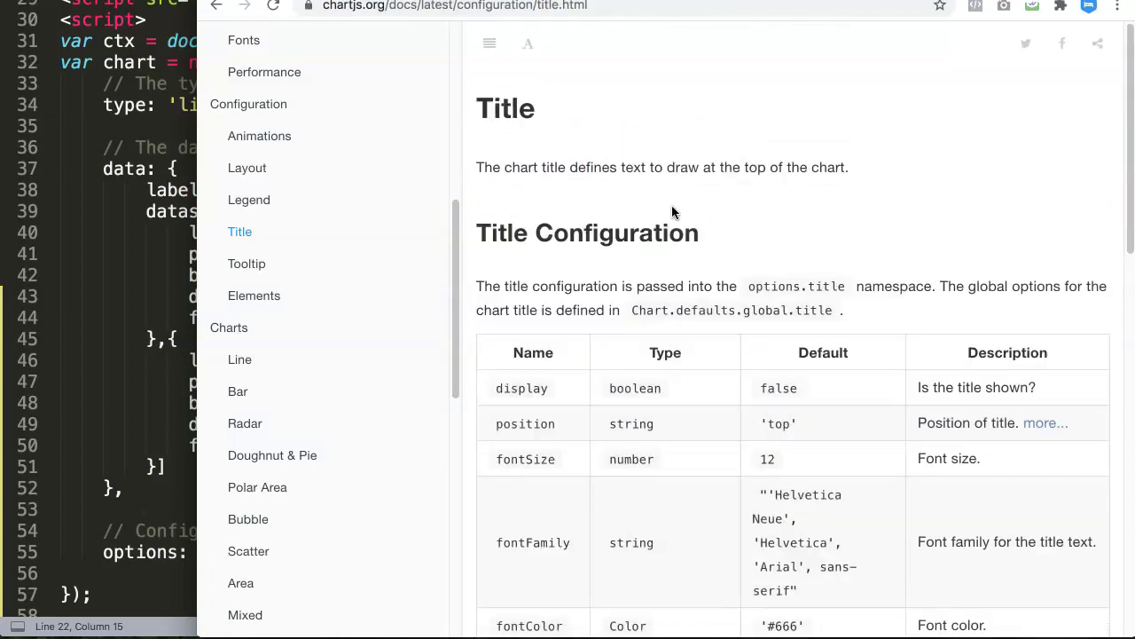
pyautogui.click(802, 281)
pyautogui.click(790, 275)
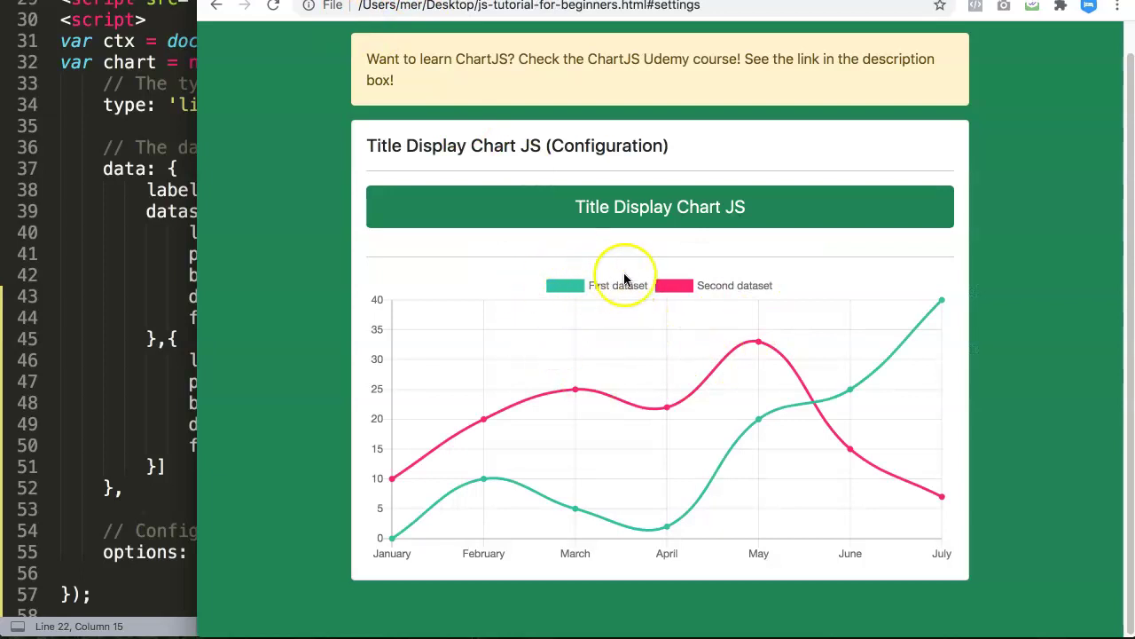
pyautogui.click(479, 0)
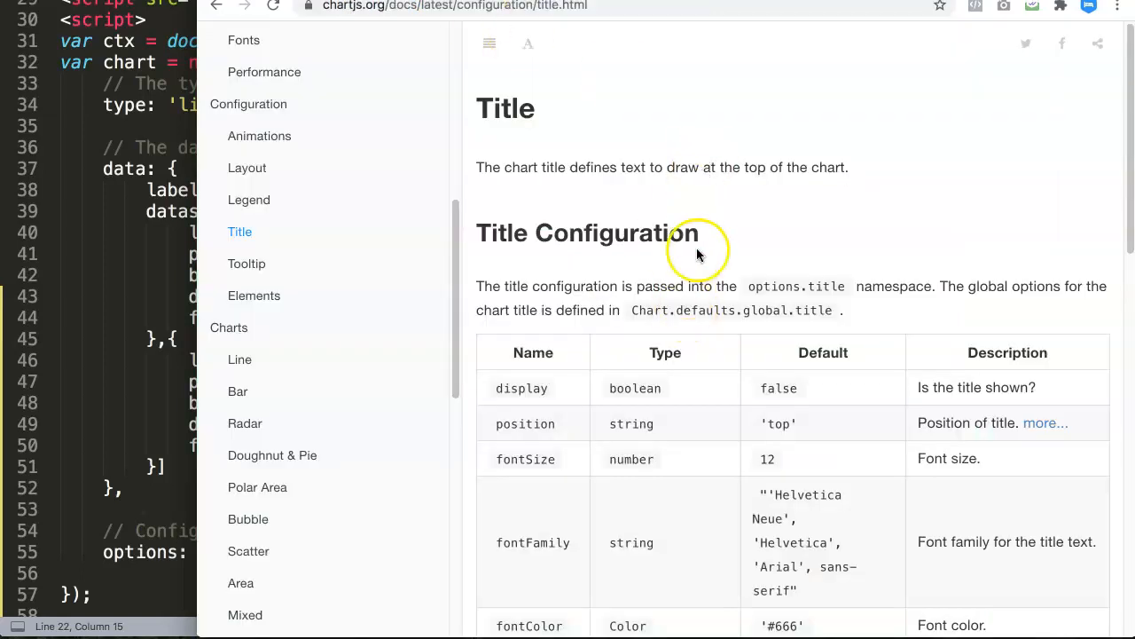
pyautogui.scroll(-1, 740, 240)
pyautogui.doubleClick(503, 358)
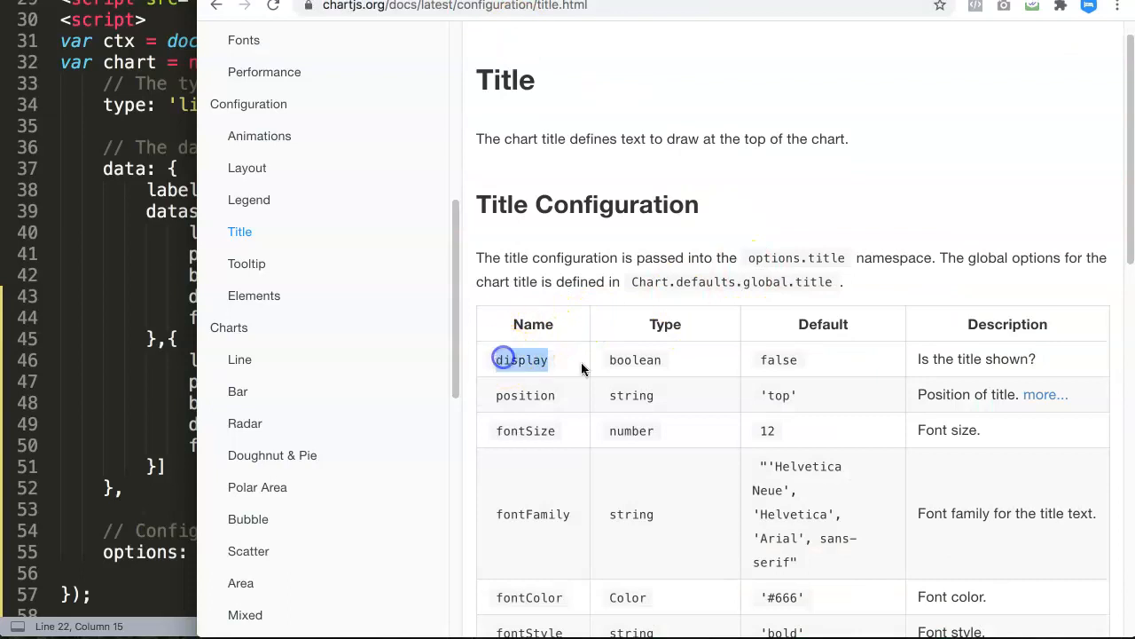
pyautogui.click(617, 363)
pyautogui.doubleClick(617, 362)
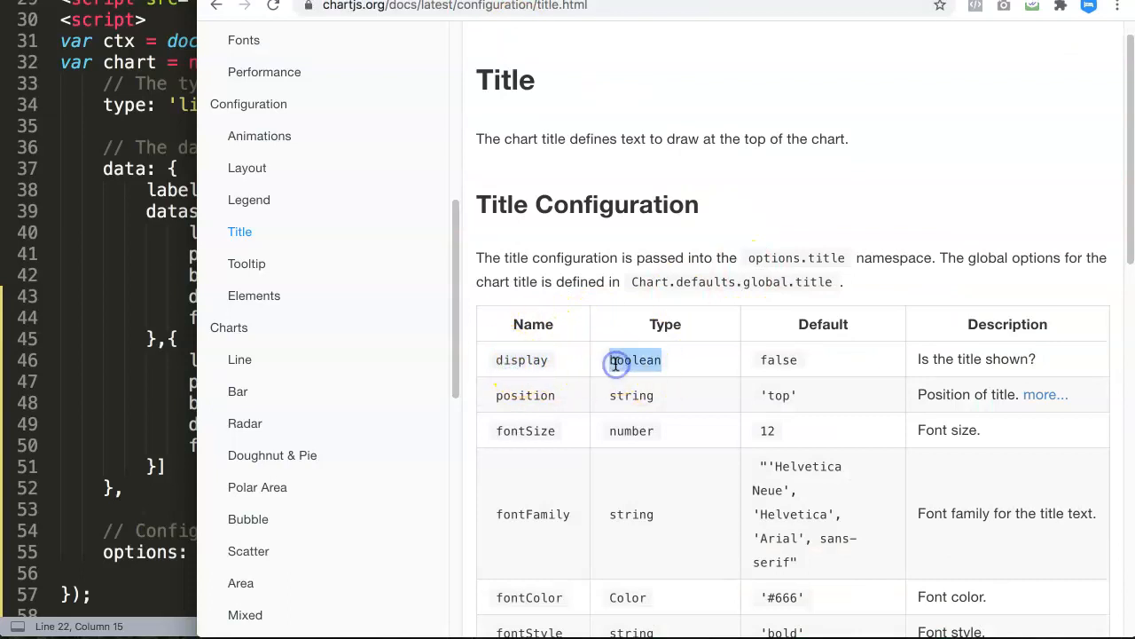
pyautogui.click(778, 359)
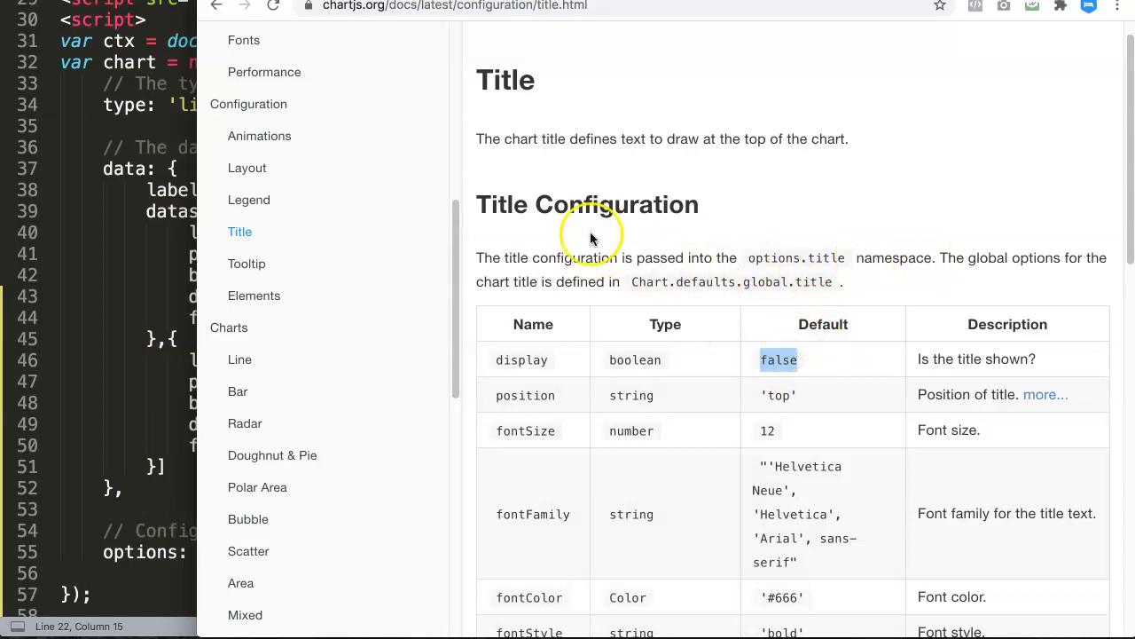
pyautogui.moveTo(503, 258); pyautogui.dragTo(836, 259)
pyautogui.click(861, 264)
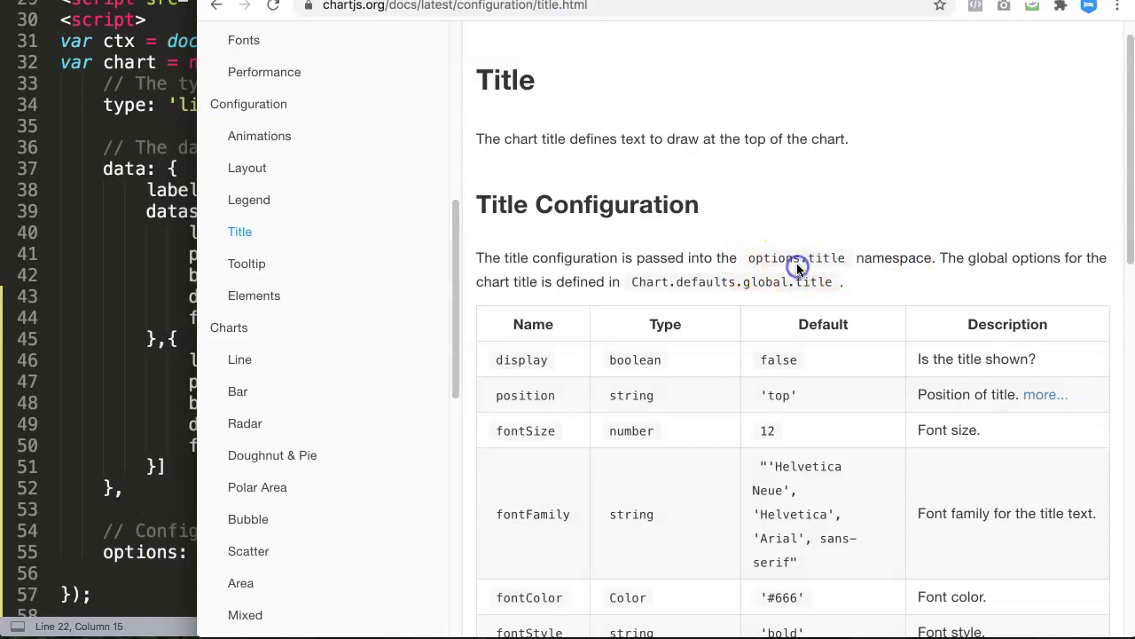
pyautogui.click(870, 258)
pyautogui.doubleClick(809, 258)
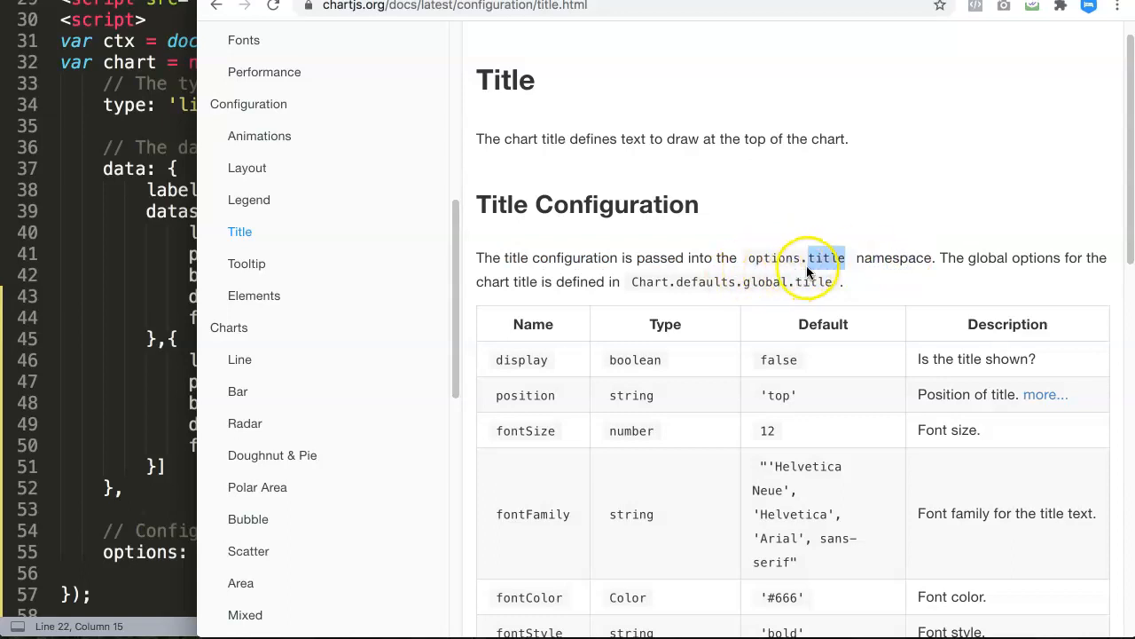
pyautogui.click(836, 208)
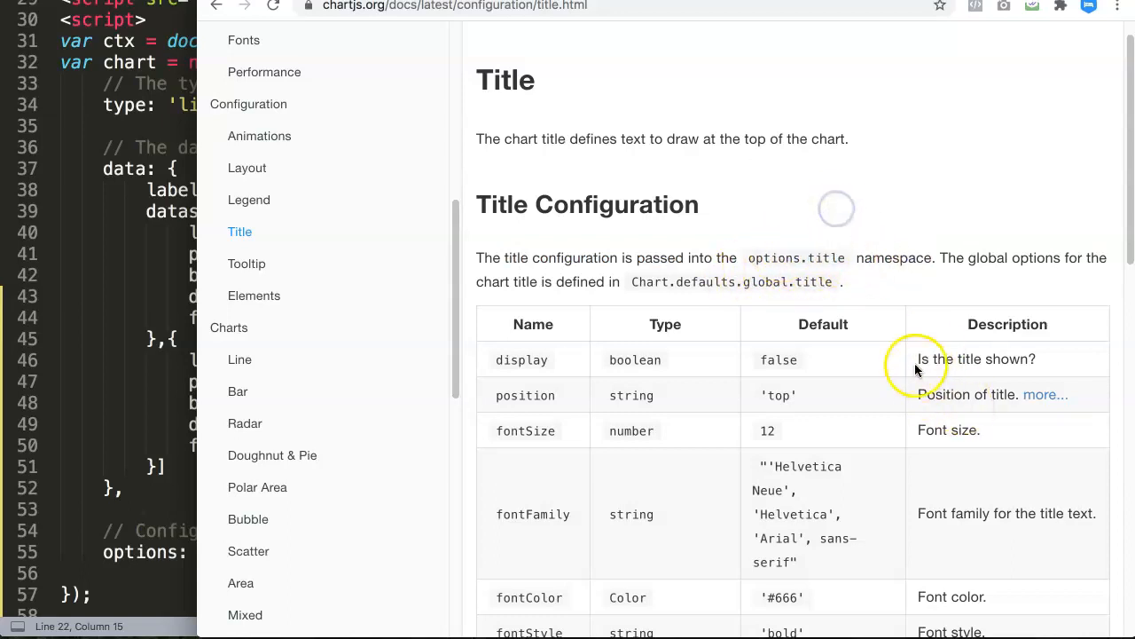
pyautogui.moveTo(919, 358); pyautogui.dragTo(1035, 359)
pyautogui.click(796, 358)
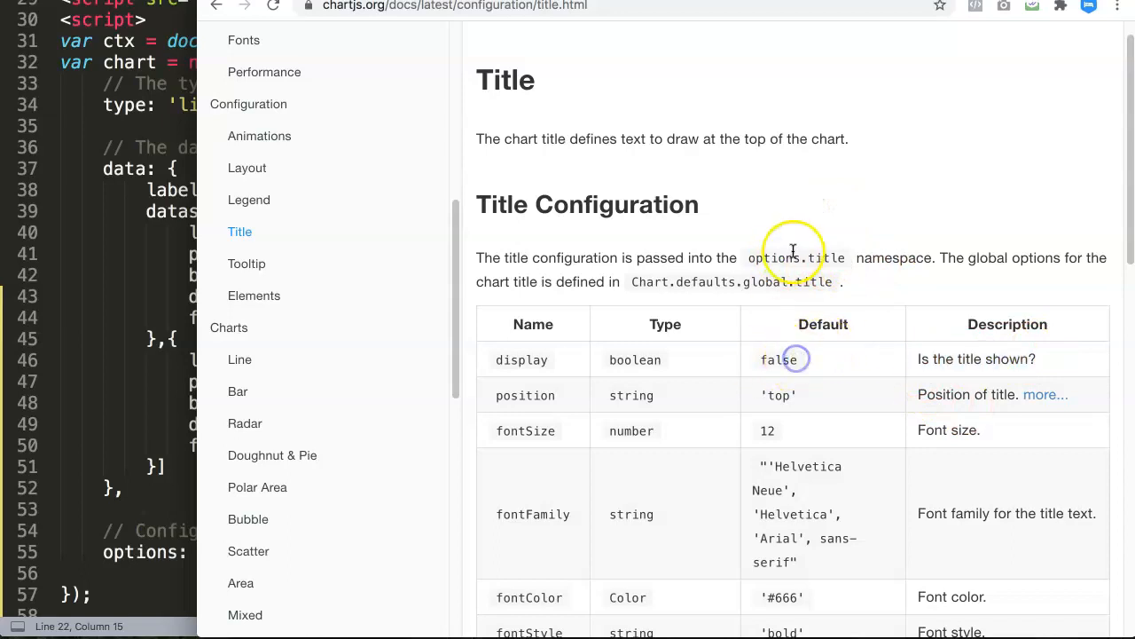
pyautogui.hotkey('ctrl', 'Tab')
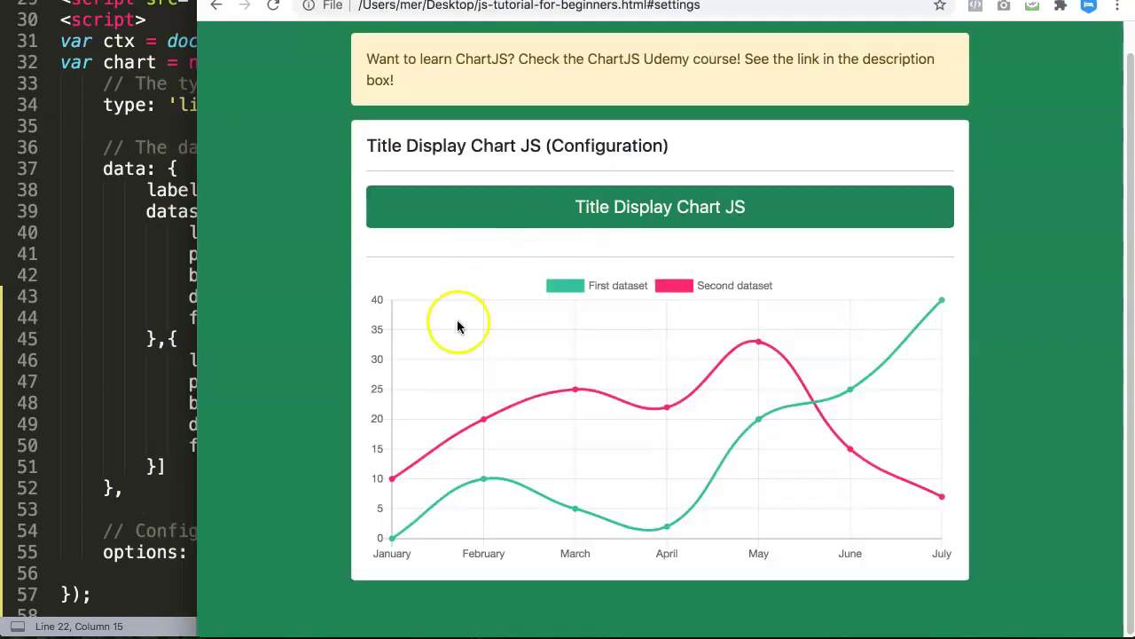
# Add a title block with display: true inside the chart options and save
pyautogui.click(217, 340)
pyautogui.scroll(-2, 217, 346)
pyautogui.scroll(-3, 214, 356)
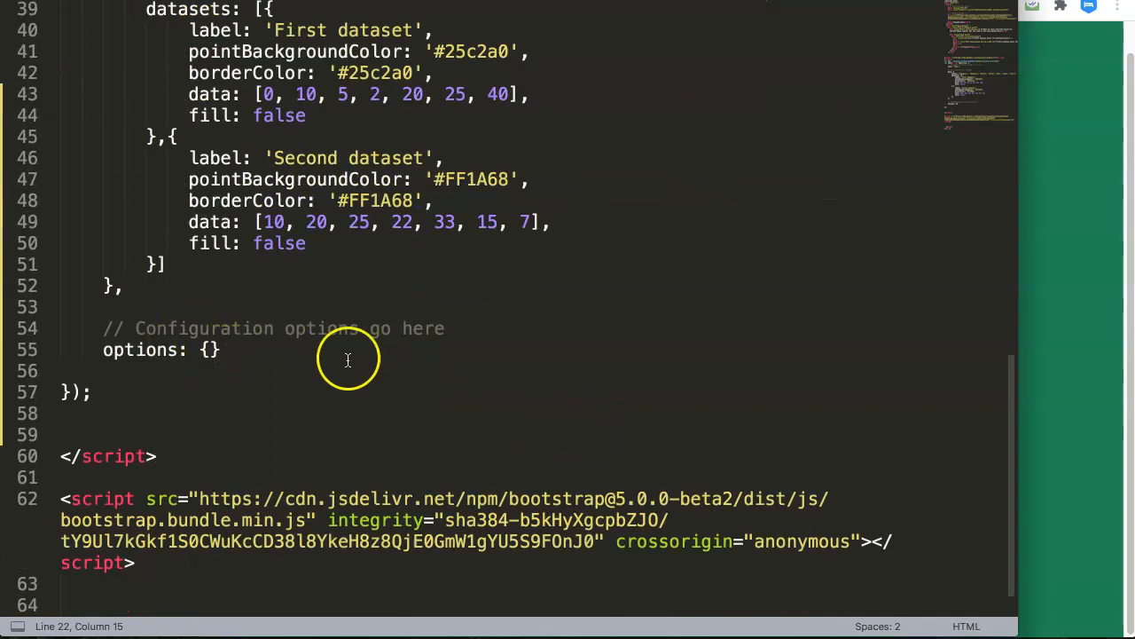
pyautogui.moveTo(169, 328); pyautogui.dragTo(382, 328)
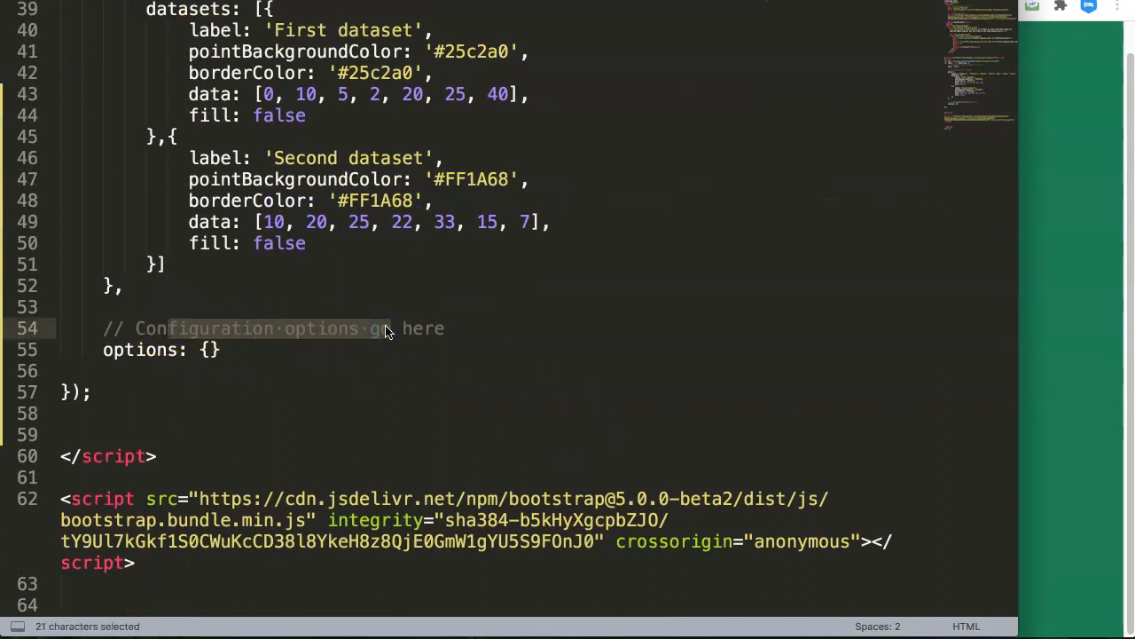
pyautogui.click(210, 350)
pyautogui.press('Return')
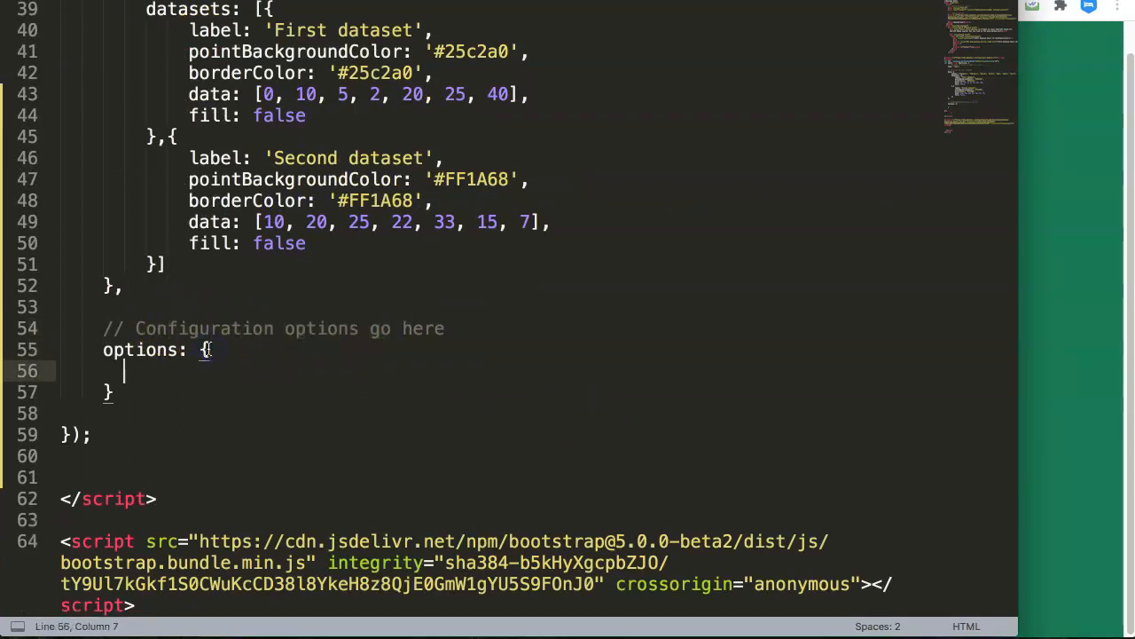
pyautogui.write('title.')
pyautogui.write('{')
pyautogui.press('Return')
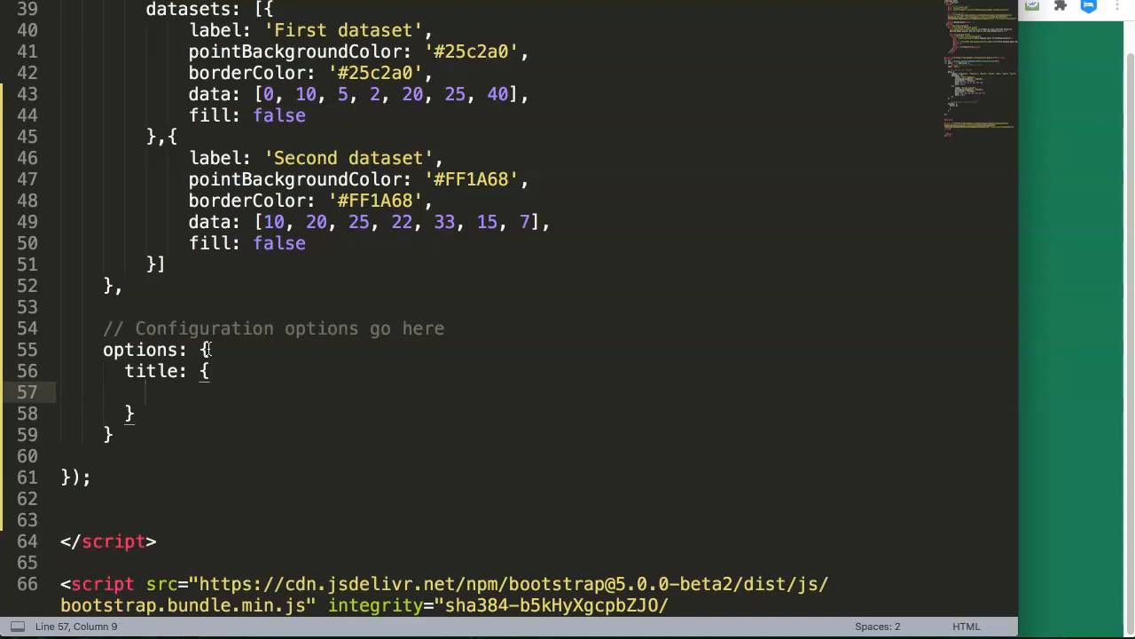
pyautogui.write('display: true')
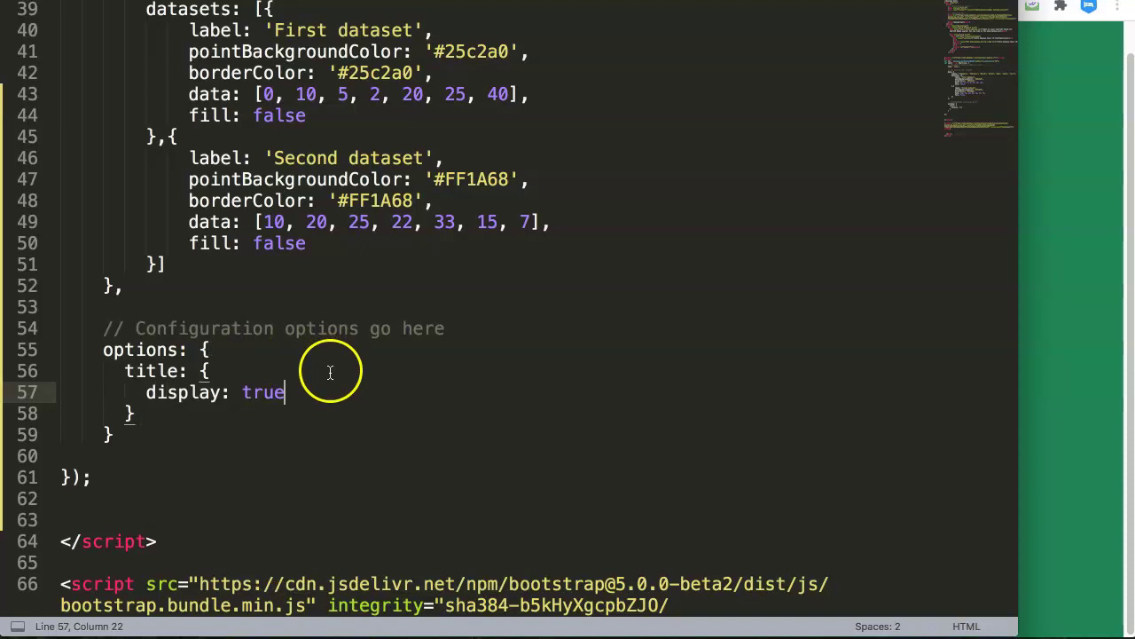
pyautogui.hotkey('ctrl', 's')
# Reload the page in Chrome to check the chart, which still shows no title
pyautogui.click(1043, 306)
pyautogui.hotkey('ctrl', 'r')
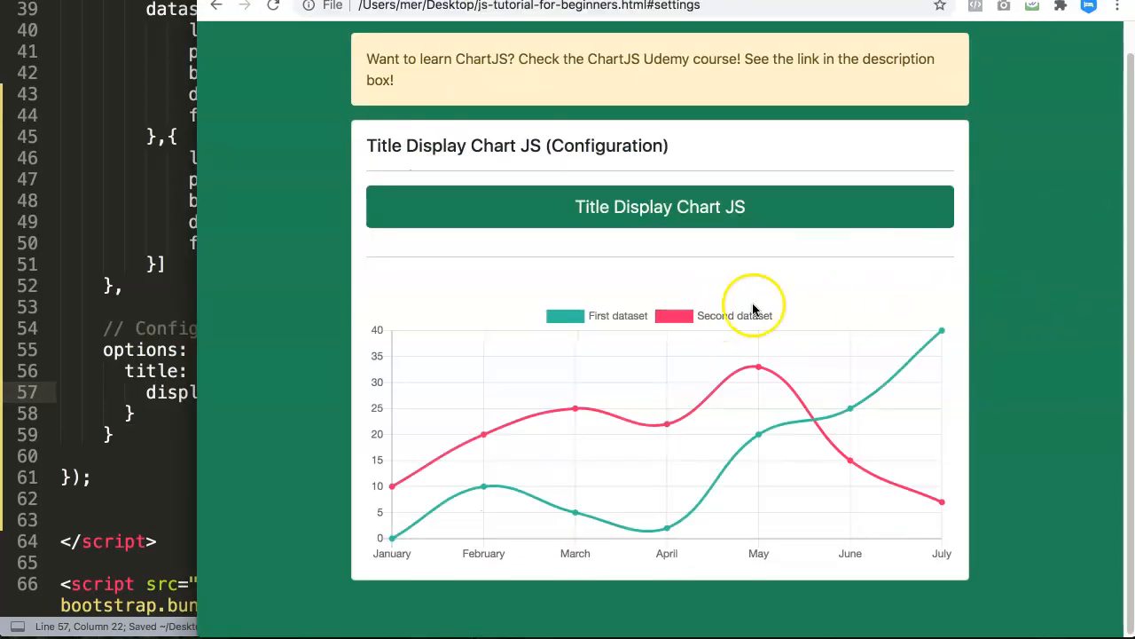
pyautogui.click(667, 275)
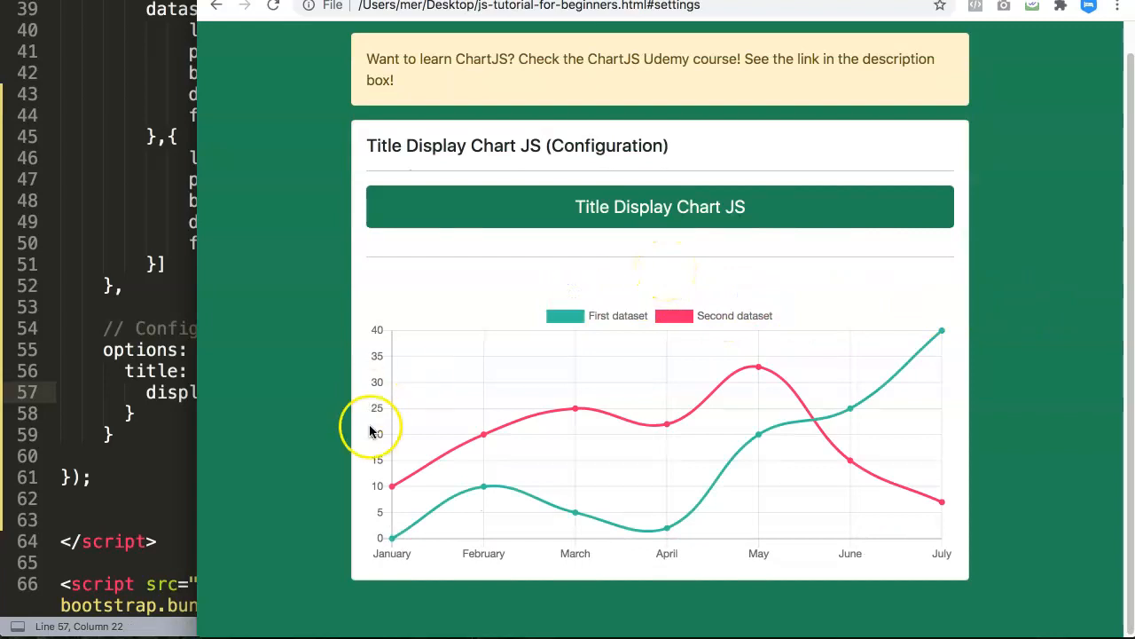
pyautogui.click(152, 394)
# Add text: 'Chart in Chart JS' to the title block with its comma, save, and reload
pyautogui.press('Return')
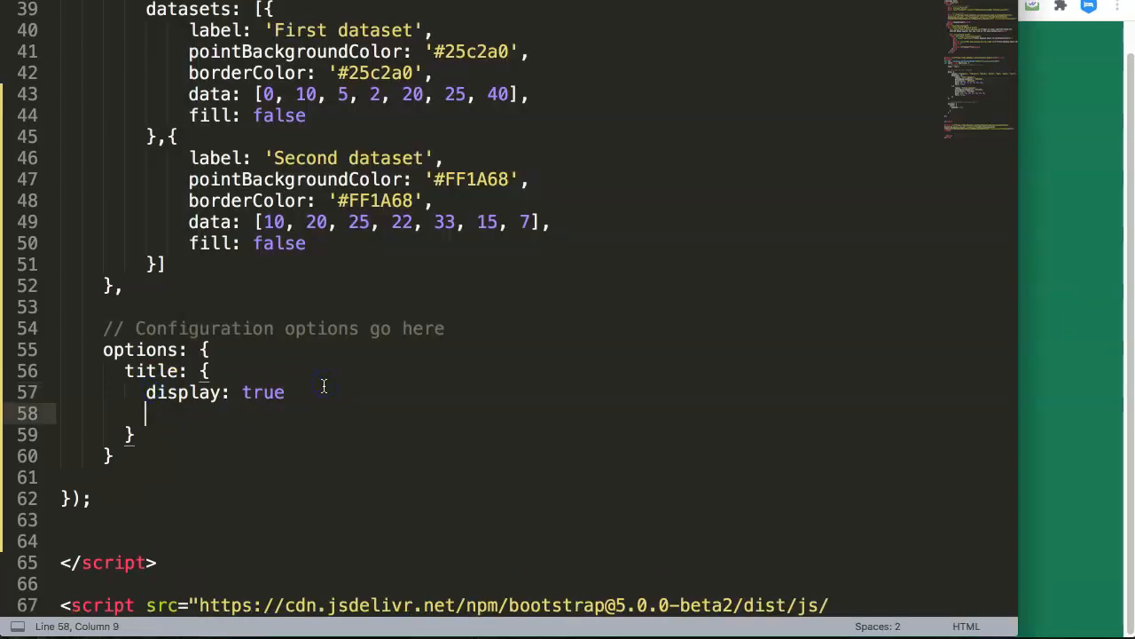
pyautogui.write('test')
pyautogui.write('itle: ')
pyautogui.write('hello')
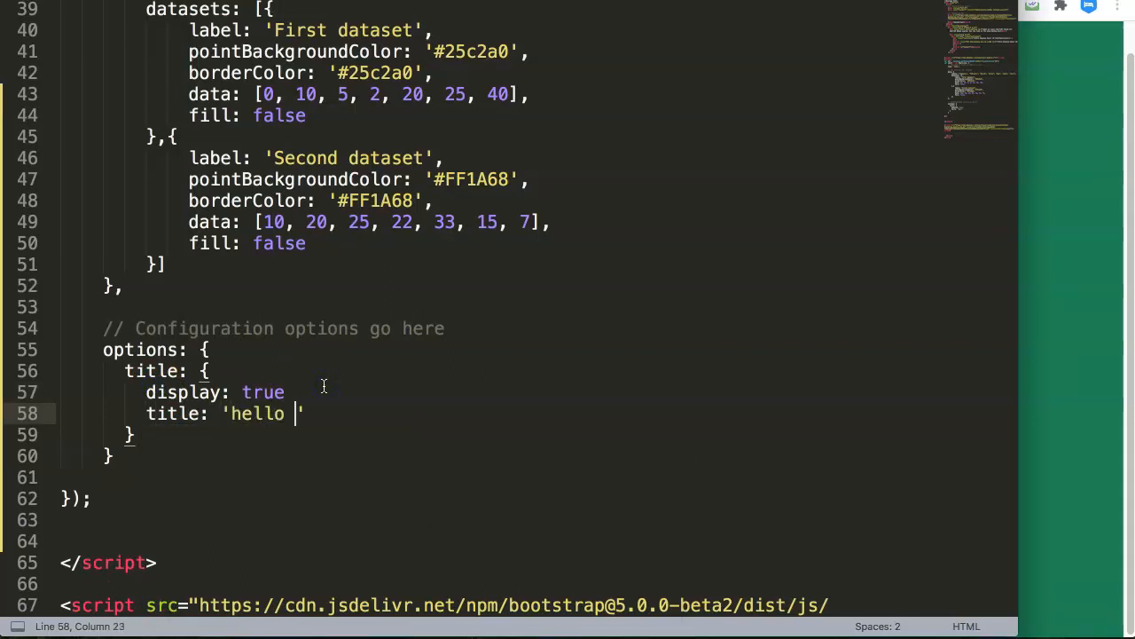
pyautogui.write('te')
pyautogui.press('Escape')
pyautogui.hotkey('shift', 'alt', 'Left')
pyautogui.hotkey('shift', 'alt', 'Left')
pyautogui.write('C')
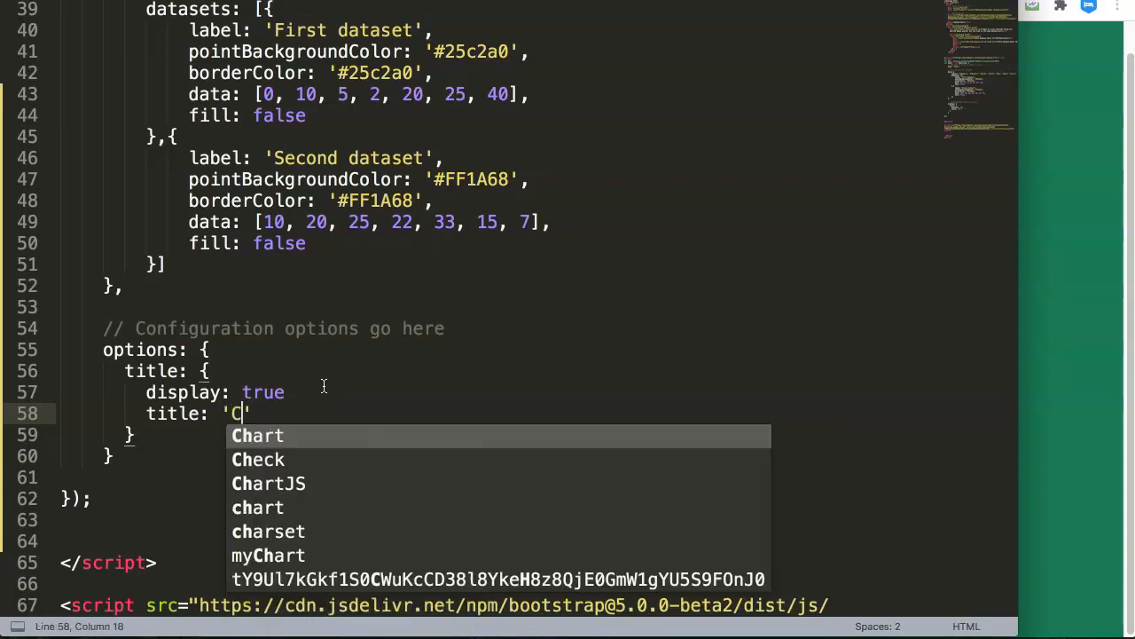
pyautogui.write('hart in Ch')
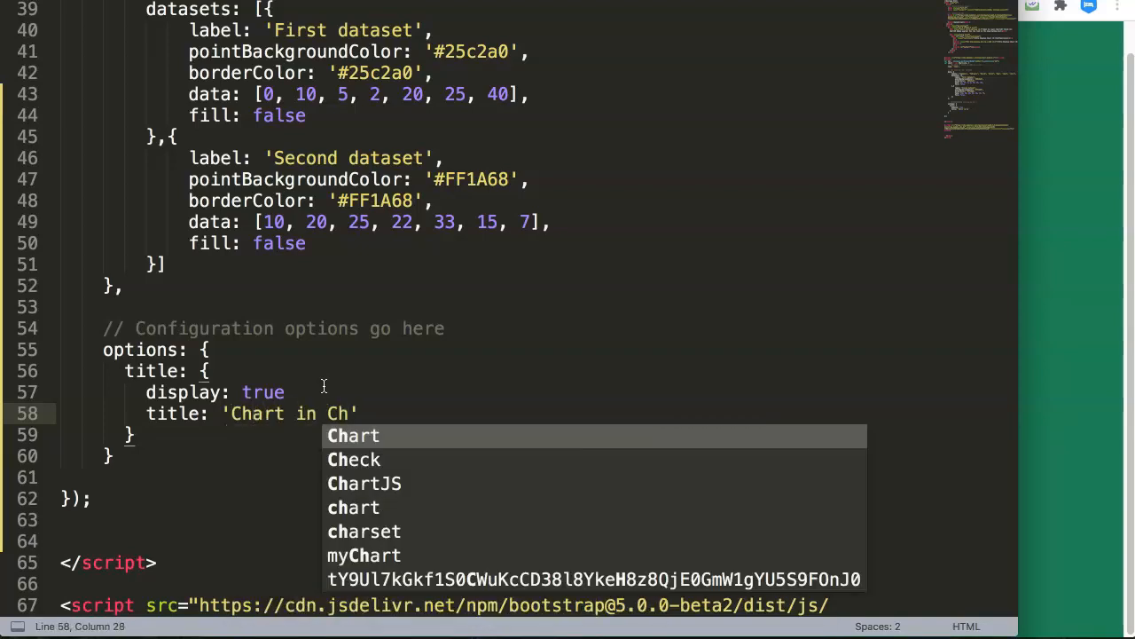
pyautogui.write('art JS')
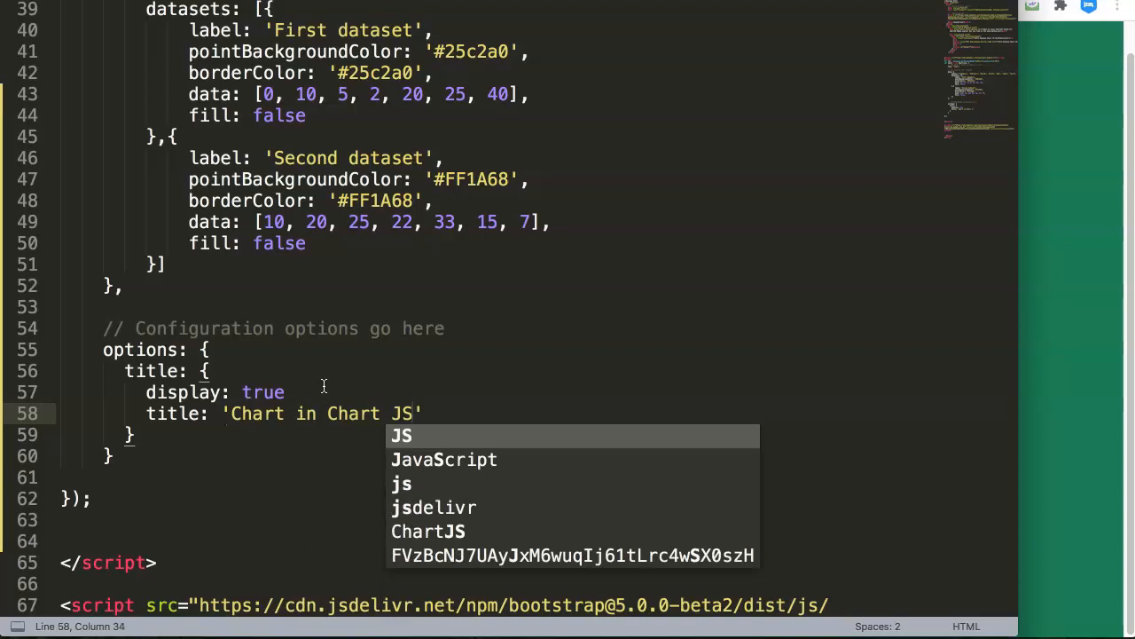
pyautogui.click(319, 390)
pyautogui.hotkey('ctrl', 's')
pyautogui.click(1116, 373)
pyautogui.hotkey('ctrl', 'r')
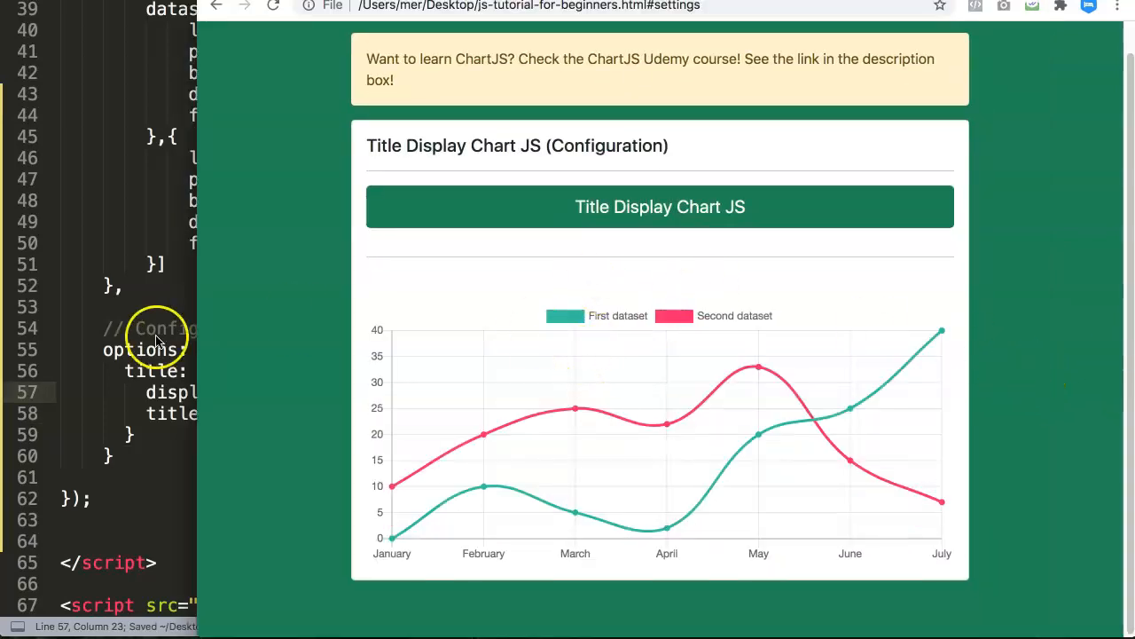
# Adjust the title key on line 58, save, and check the Chart.js Title documentation
pyautogui.click(139, 342)
pyautogui.click(146, 413)
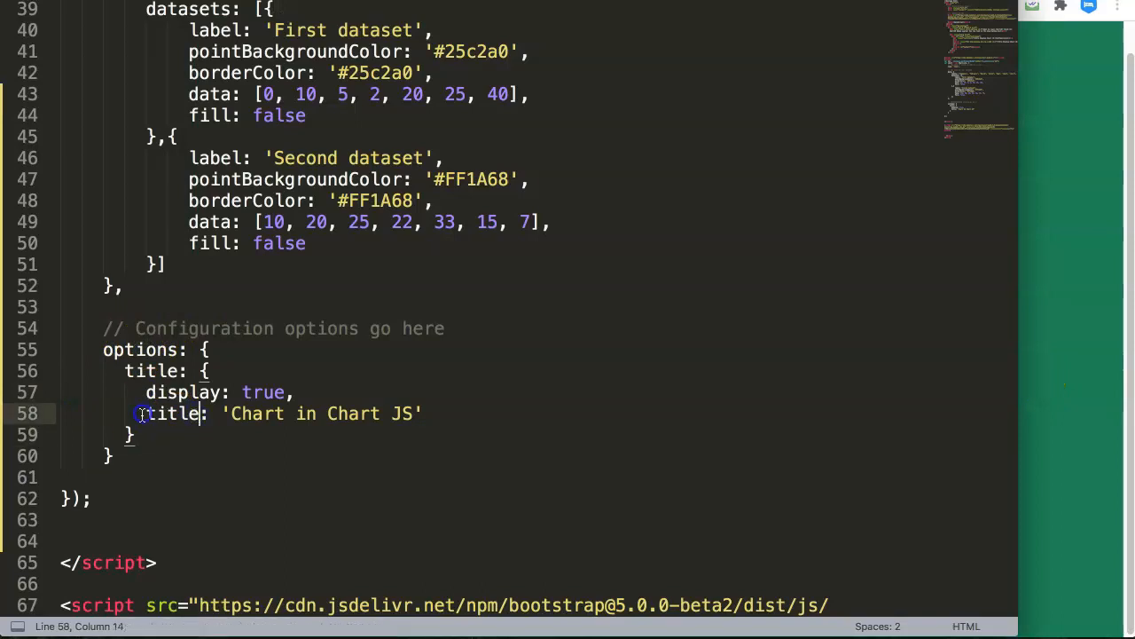
pyautogui.doubleClick(152, 414)
pyautogui.click(197, 415)
pyautogui.write('Text')
pyautogui.hotkey('ctrl', 's')
pyautogui.click(1067, 353)
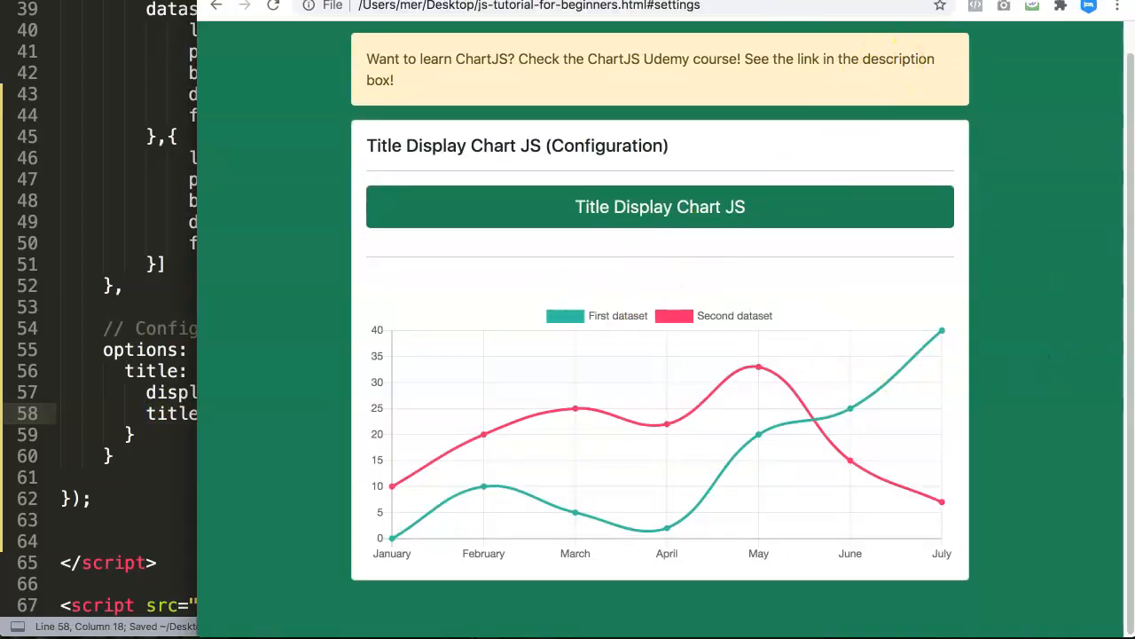
pyautogui.hotkey('ctrl', 'Tab')
pyautogui.scroll(-5, 431, 295)
pyautogui.scroll(-10, 514, 295)
pyautogui.scroll(-2, 523, 294)
# Fix the mistyped title key, save, and reload so the title appears above the chart
pyautogui.click(169, 293)
pyautogui.moveTo(242, 413); pyautogui.dragTo(130, 412)
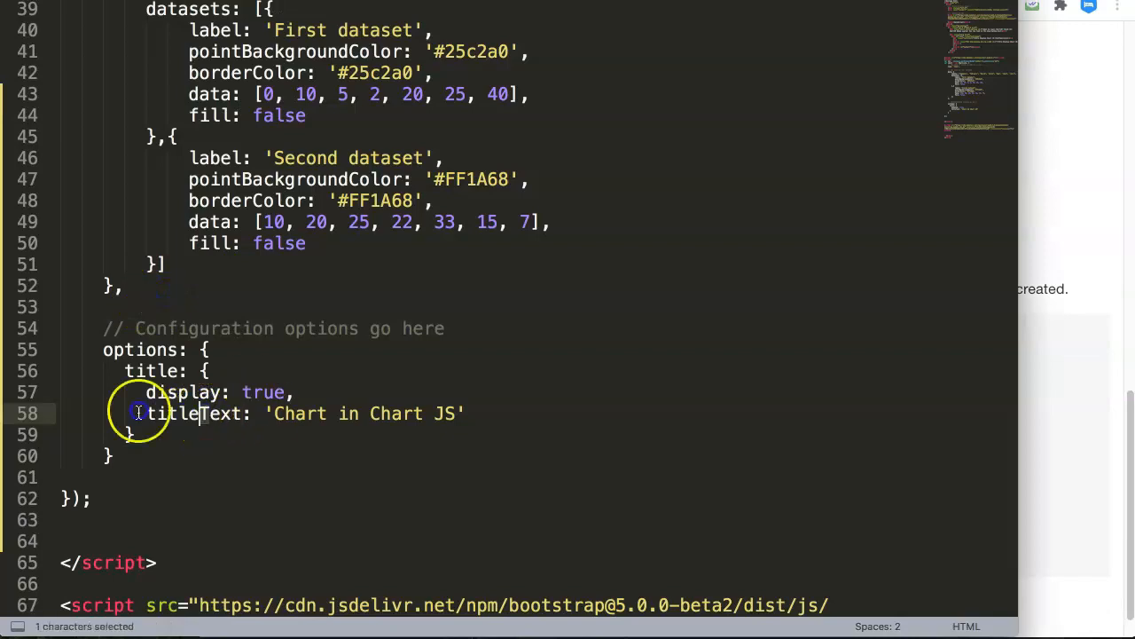
pyautogui.press('BackSpace')
pyautogui.press('Tab')
pyautogui.write('t')
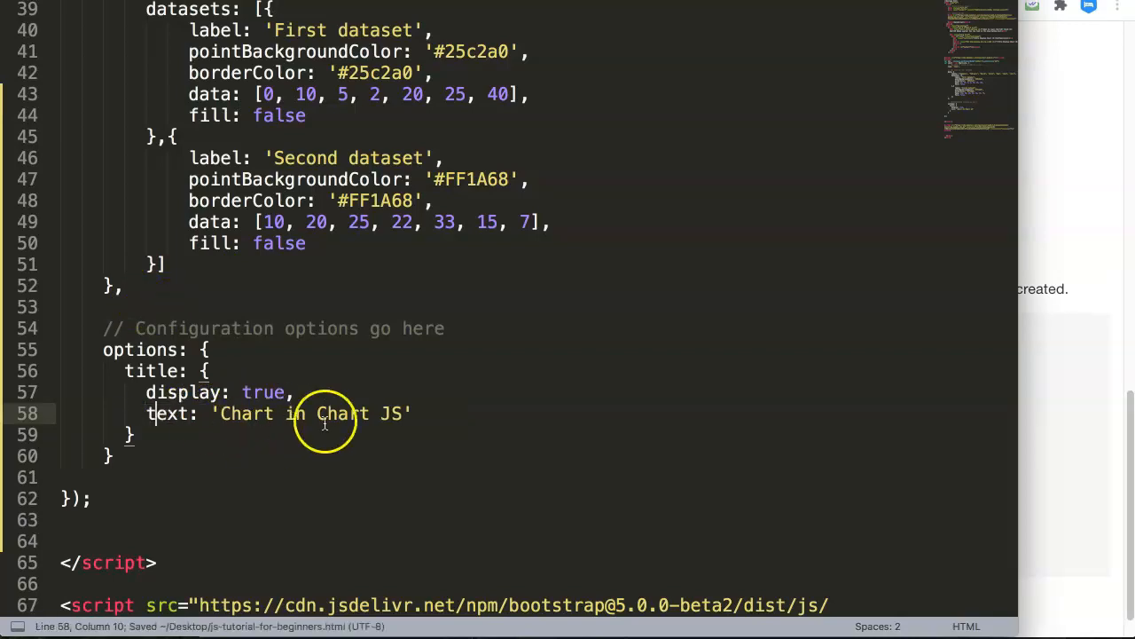
pyautogui.hotkey('ctrl', 's')
pyautogui.click(1090, 358)
pyautogui.hotkey('ctrl', 'r')
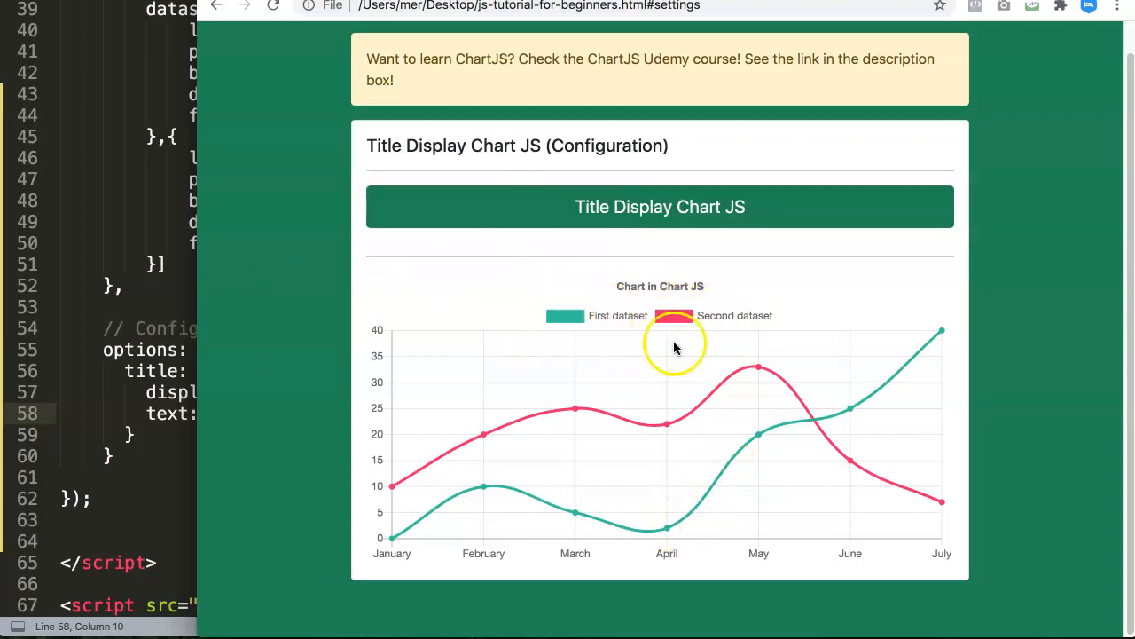
# Toggle the First and Second dataset legend items, then start a new line after the title block
pyautogui.click(703, 317)
pyautogui.click(585, 318)
pyautogui.click(715, 316)
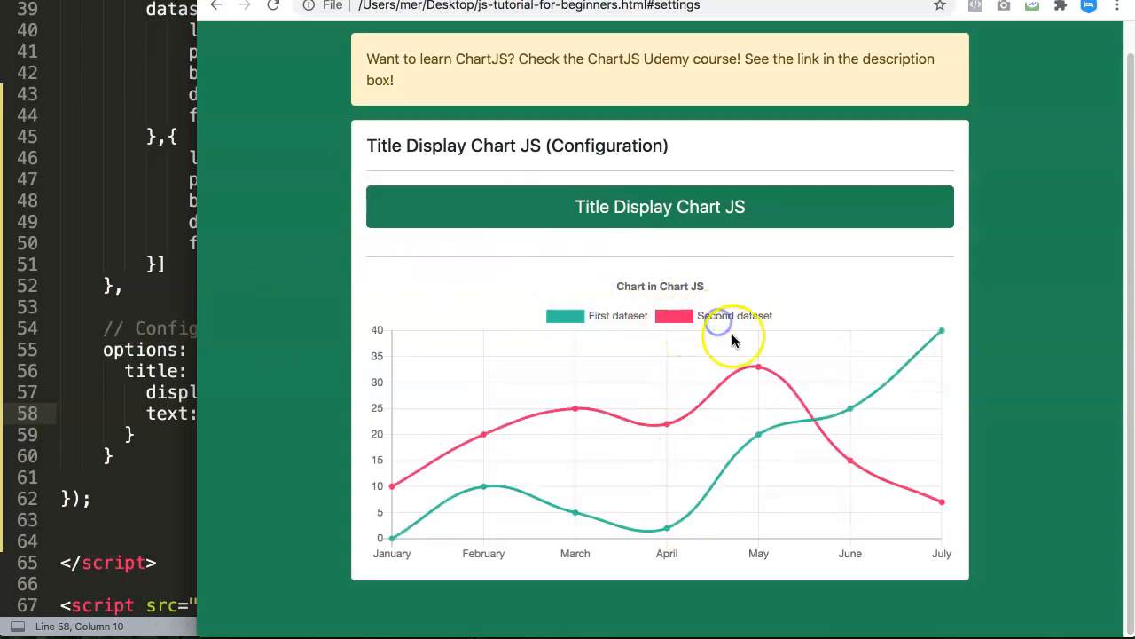
pyautogui.click(79, 348)
pyautogui.click(191, 435)
pyautogui.write(',')
pyautogui.press('Return')
pyautogui.write('ee')
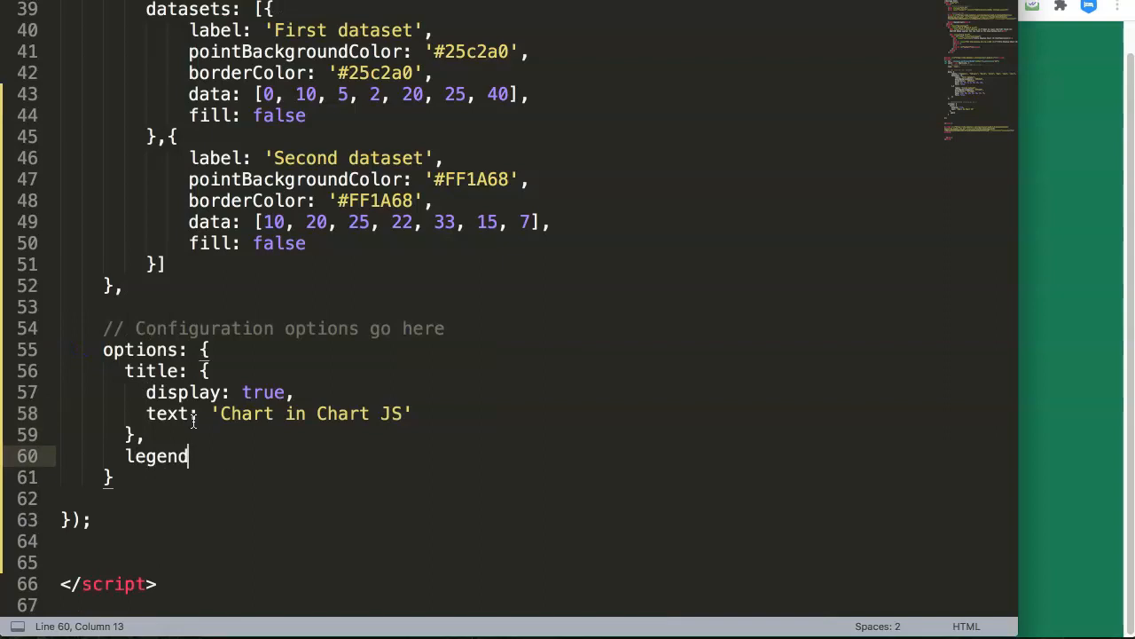
pyautogui.write('{')
# Add legend: { position: 'bottom' }, save, and reload so the legend sits below the chart
pyautogui.press('Return')
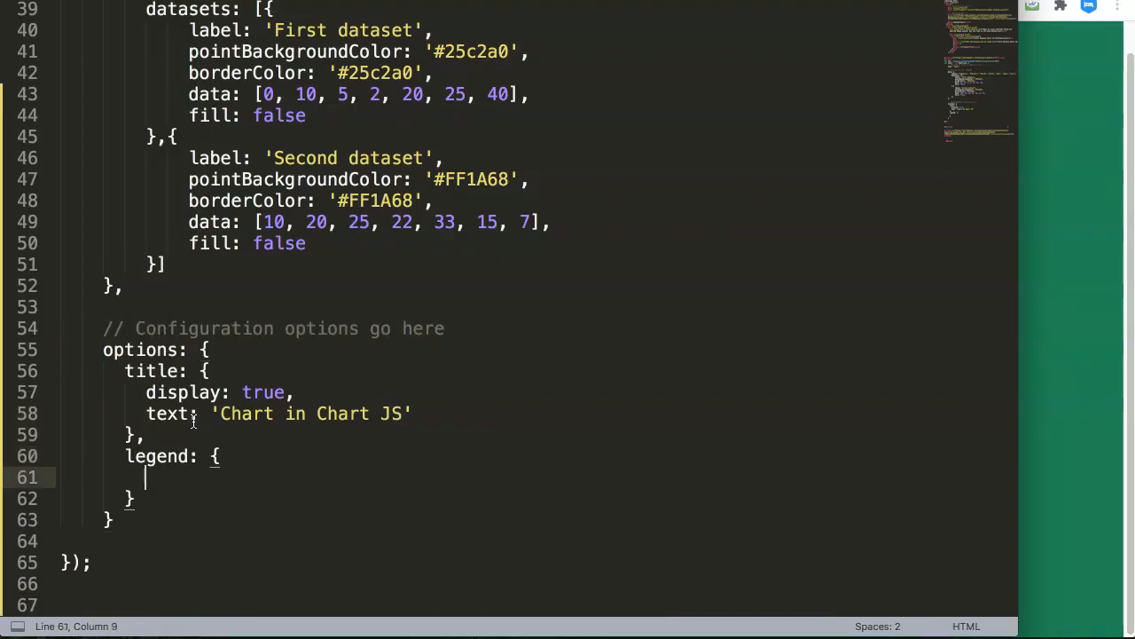
pyautogui.write('position: bo')
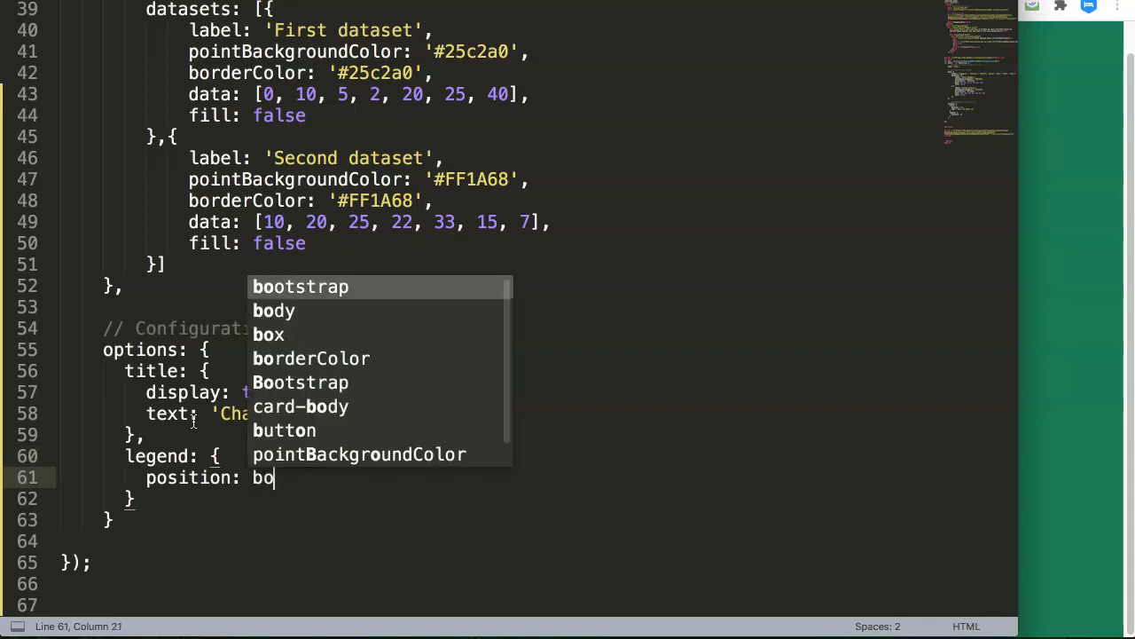
pyautogui.write('ttom')
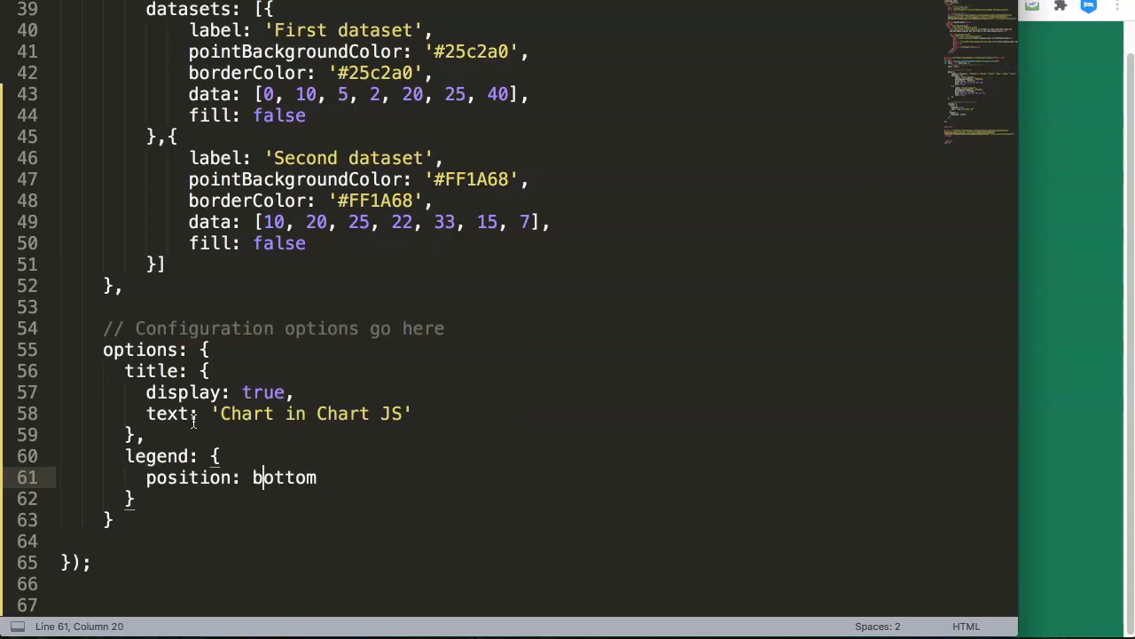
pyautogui.press('Left')
pyautogui.write("'")
pyautogui.press('Right')
pyautogui.press('Right')
pyautogui.press('Right')
pyautogui.press('Right')
pyautogui.press('Right')
pyautogui.press('Right')
pyautogui.write("'")
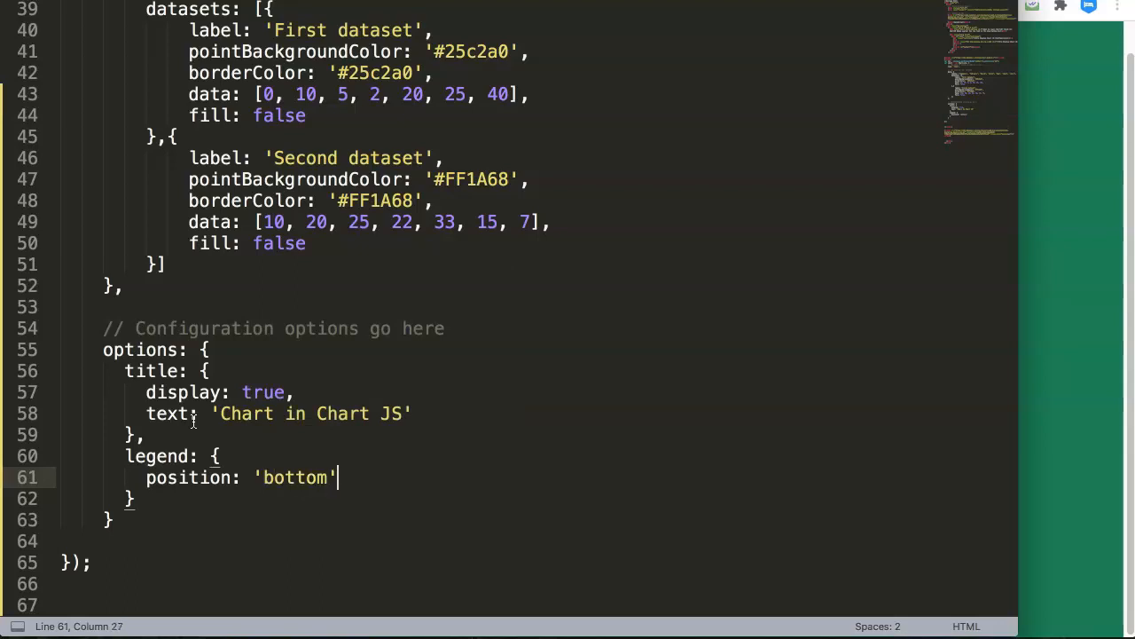
pyautogui.press('super+s')
pyautogui.click(1050, 396)
pyautogui.press('super+r')
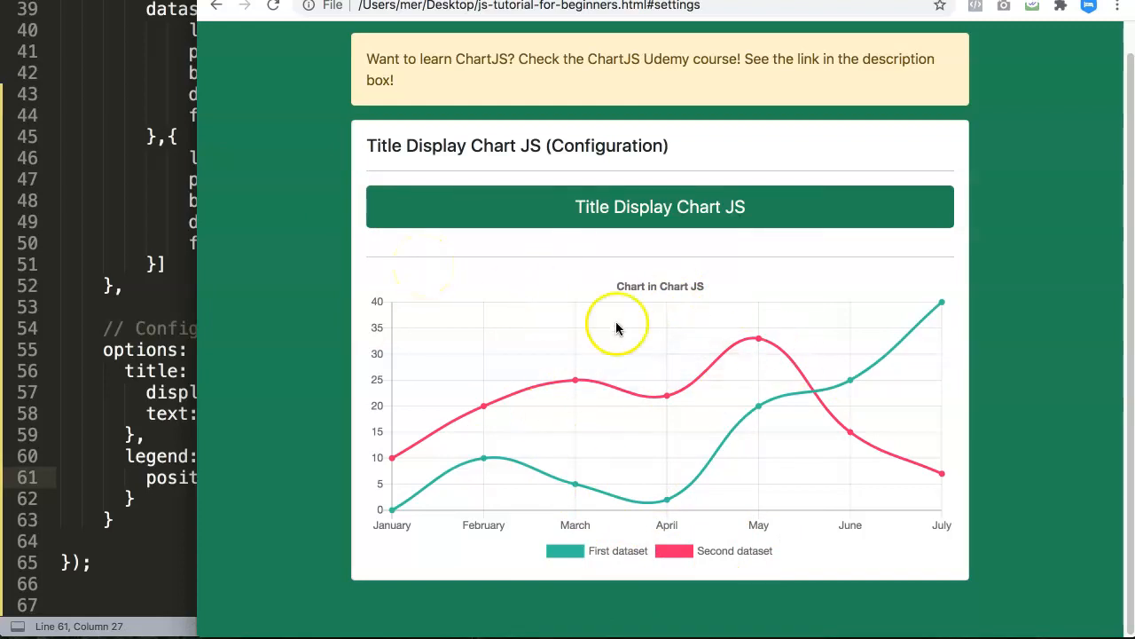
pyautogui.click(105, 328)
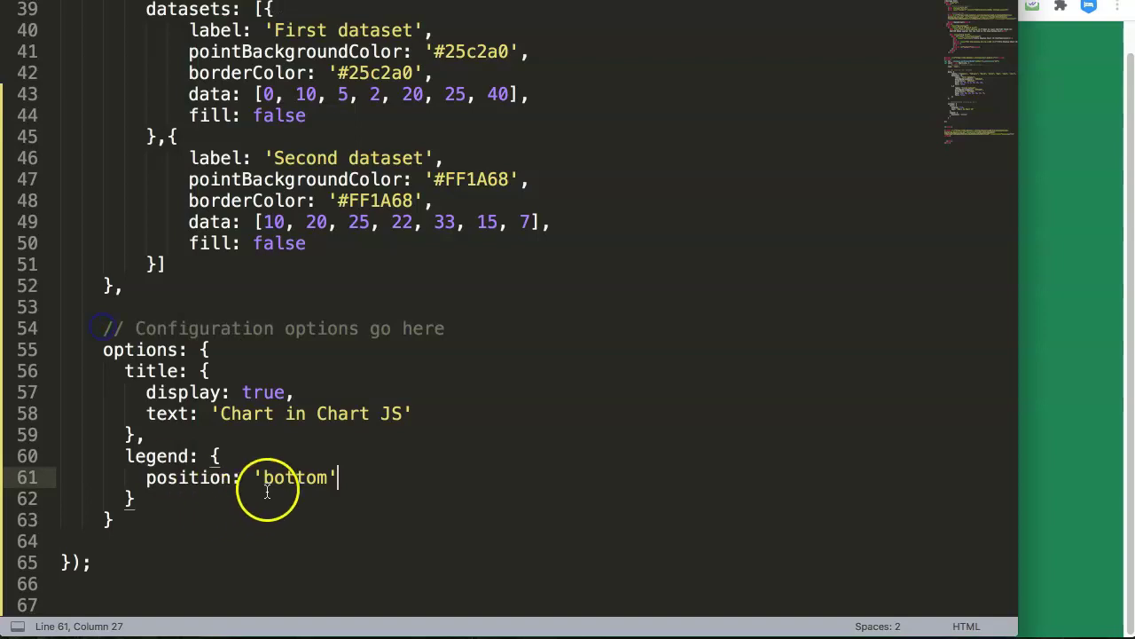
pyautogui.doubleClick(167, 414)
pyautogui.moveTo(167, 414); pyautogui.dragTo(413, 413)
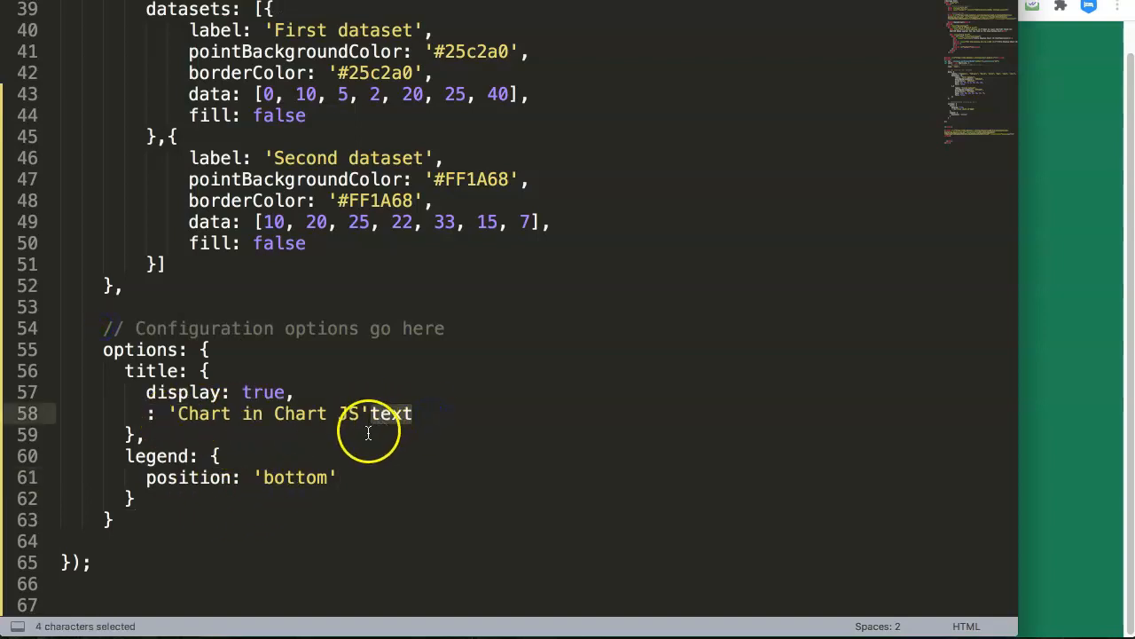
pyautogui.hotkey('ctrl', 'z')
pyautogui.hotkey('ctrl', 's')
pyautogui.click(1104, 293)
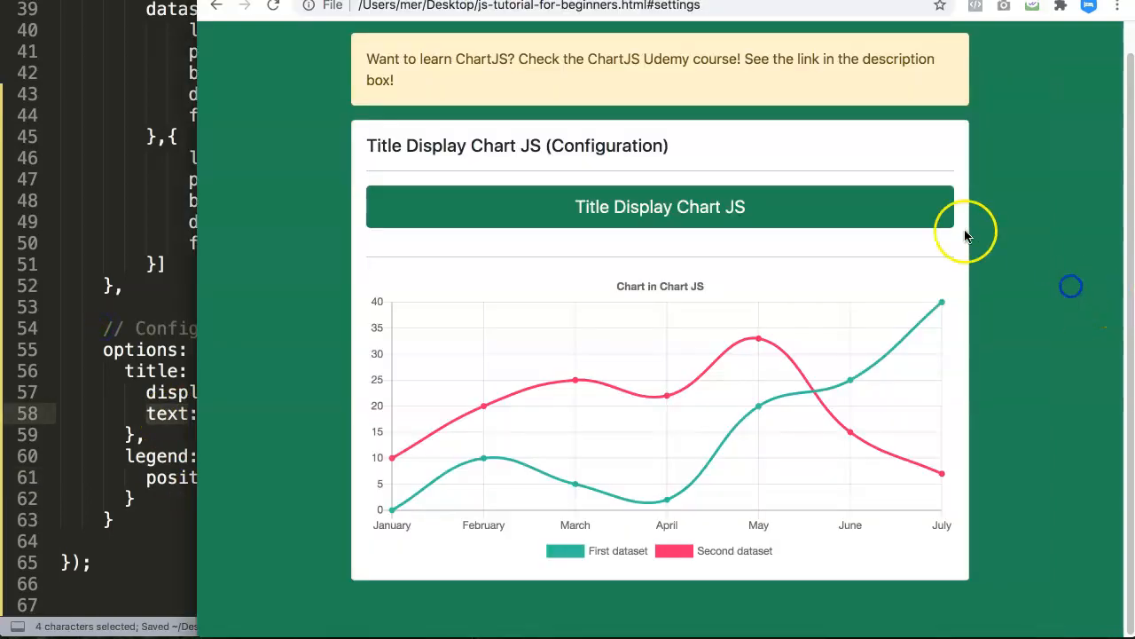